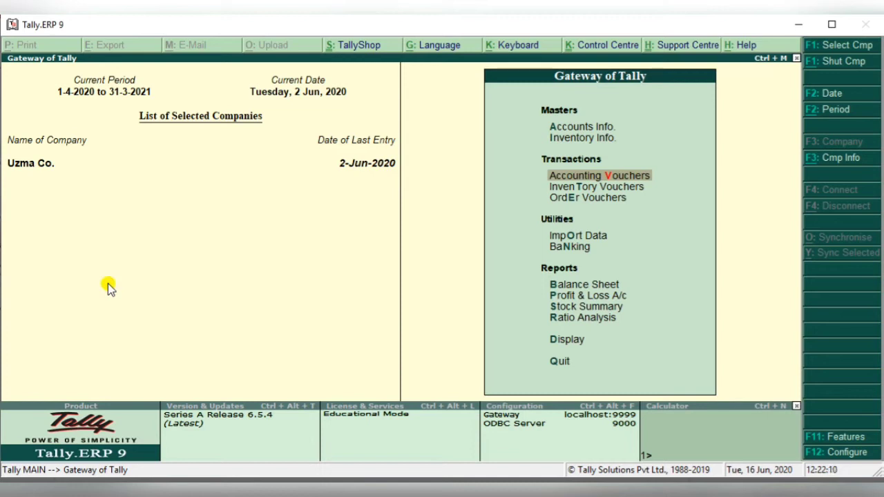
Start a new company named Godowns, keeping the same mailing name and leaving the address blank
{"action": "key", "text": "alt+F3"}
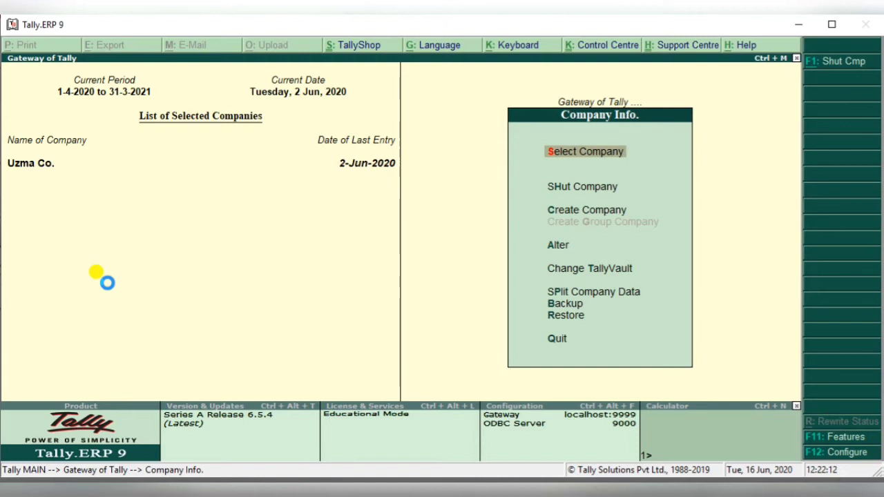
{"action": "key", "text": "c"}
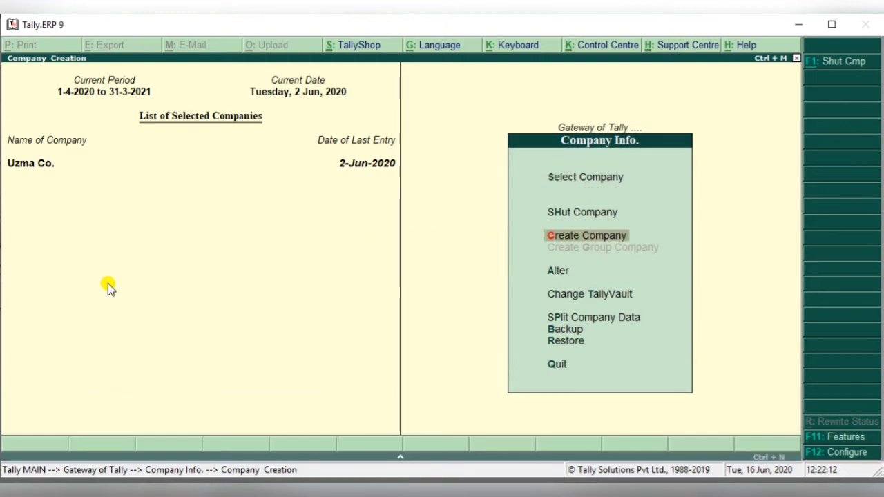
{"action": "key", "text": "BackSpace"}
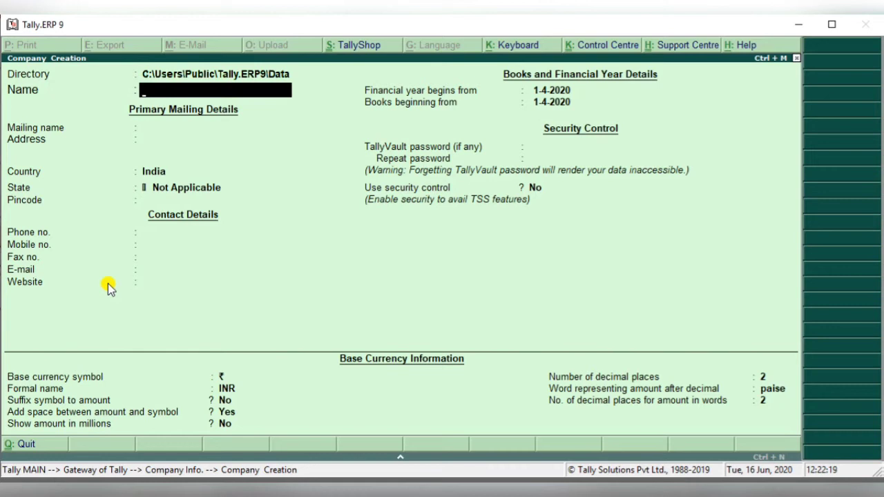
{"action": "type", "text": "Godowns"}
{"action": "key", "text": "Return"}
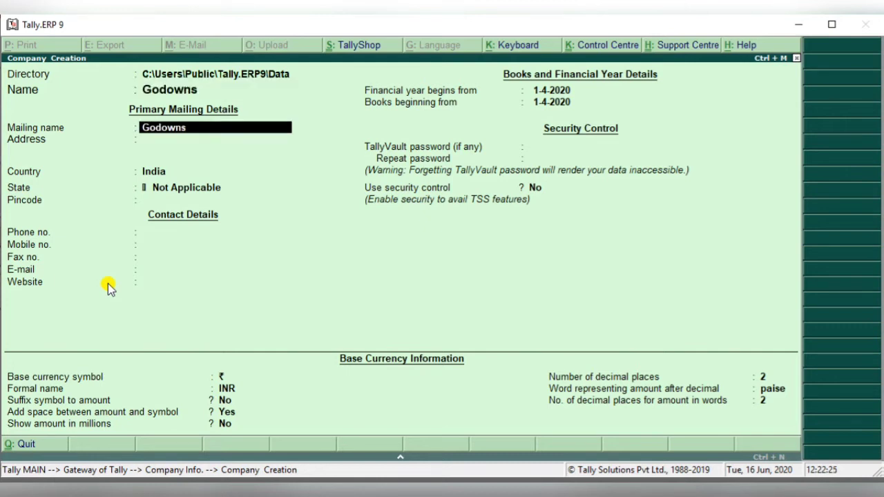
{"action": "key", "text": "Return"}
{"action": "key", "text": "Return"}
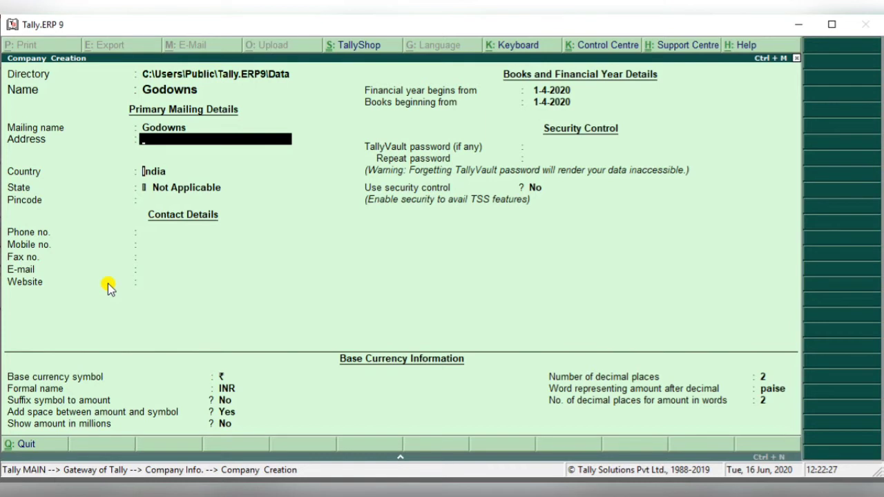
Set the company's state to Uttar Pradesh, leave the contact details blank, and save the company
{"action": "key", "text": "Return"}
{"action": "key", "text": "Return"}
{"action": "key", "text": "Return"}
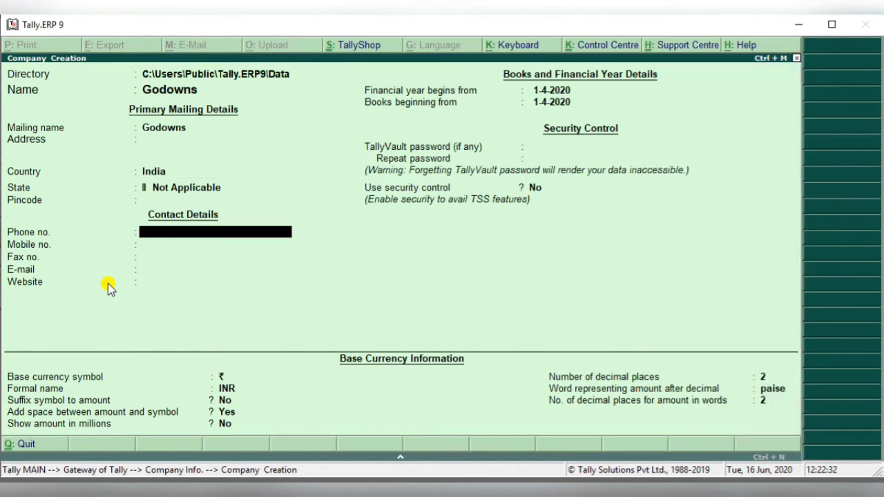
{"action": "key", "text": "BackSpace"}
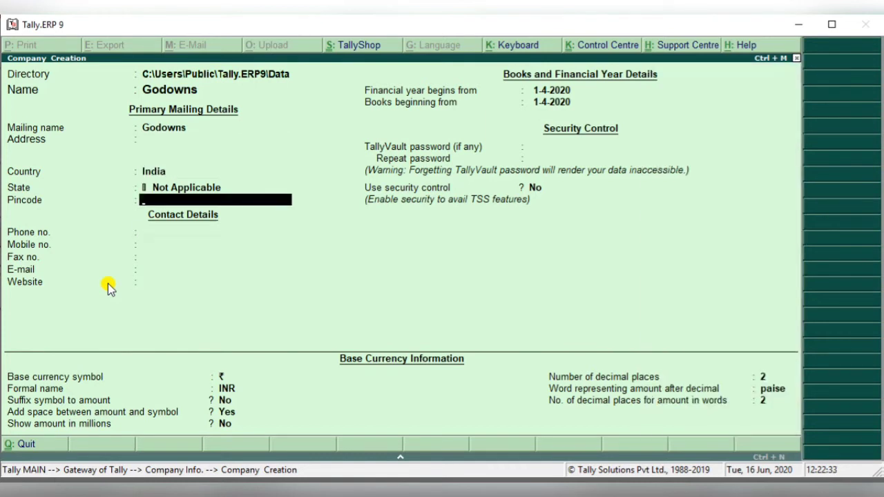
{"action": "key", "text": "BackSpace"}
{"action": "type", "text": "U"}
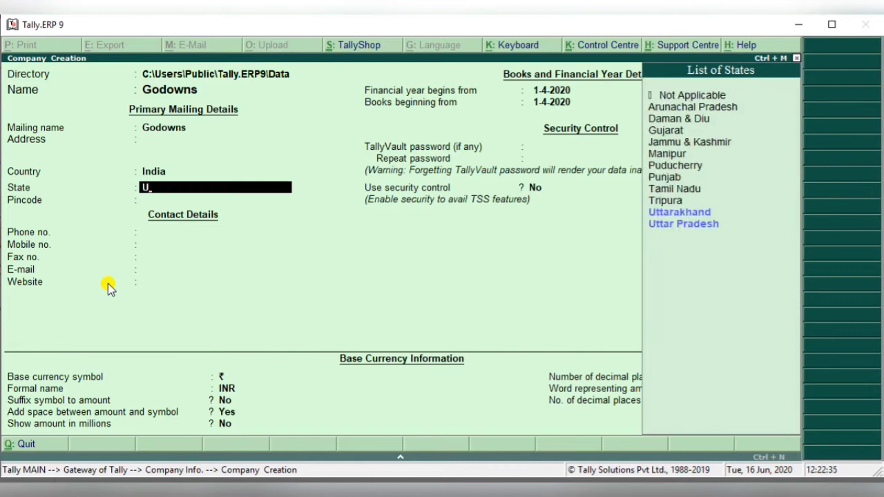
{"action": "key", "text": "Down"}
{"action": "key", "text": "Return"}
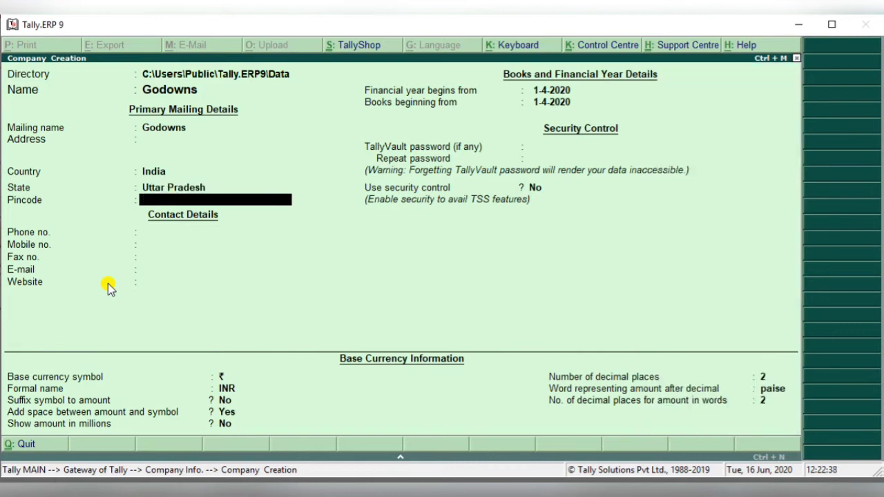
{"action": "key", "text": "Return"}
{"action": "key", "text": "Return"}
{"action": "key", "text": "Return"}
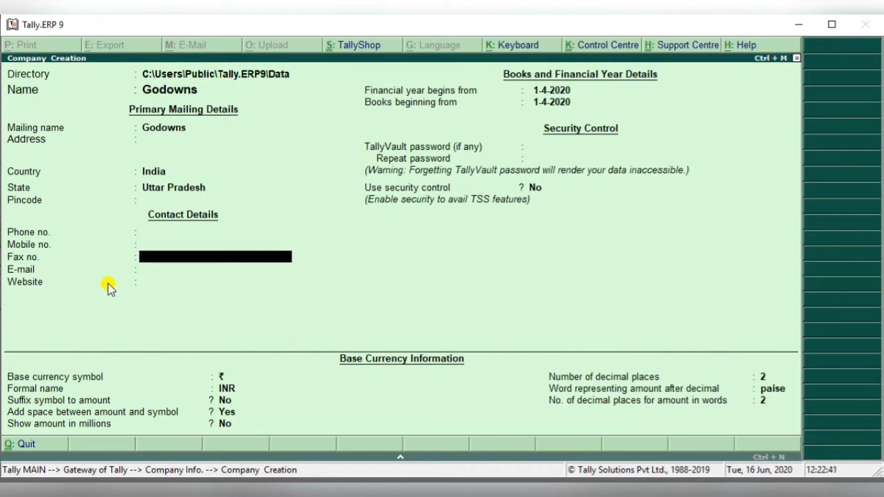
{"action": "key", "text": "ctrl+a"}
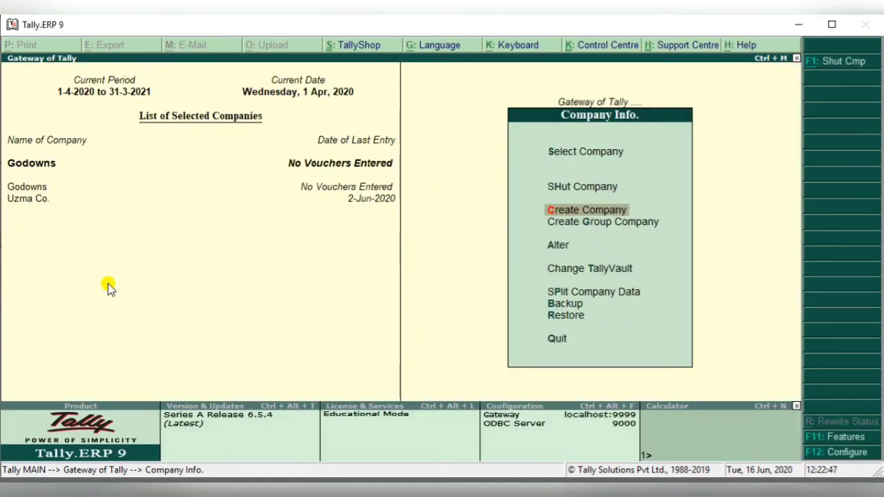
{"action": "key", "text": "Escape"}
Check the inventory masters for the Godowns option and return to the gateway
{"action": "key", "text": "Up"}
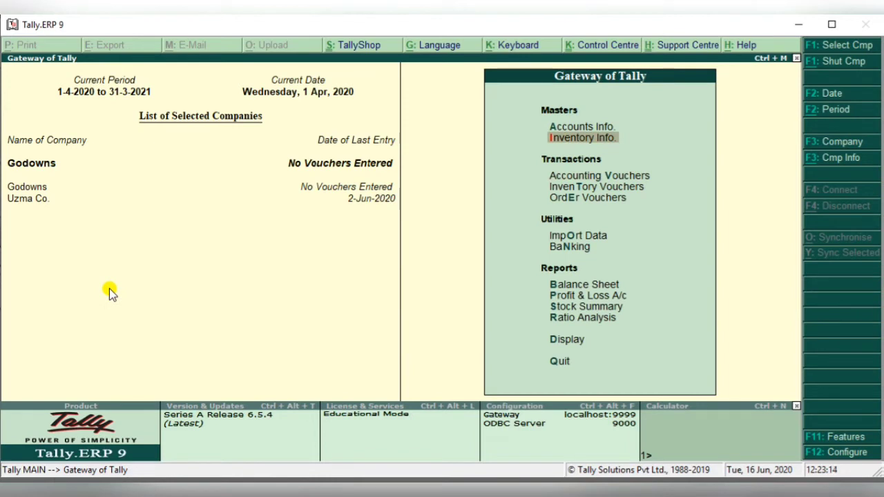
{"action": "key", "text": "Return"}
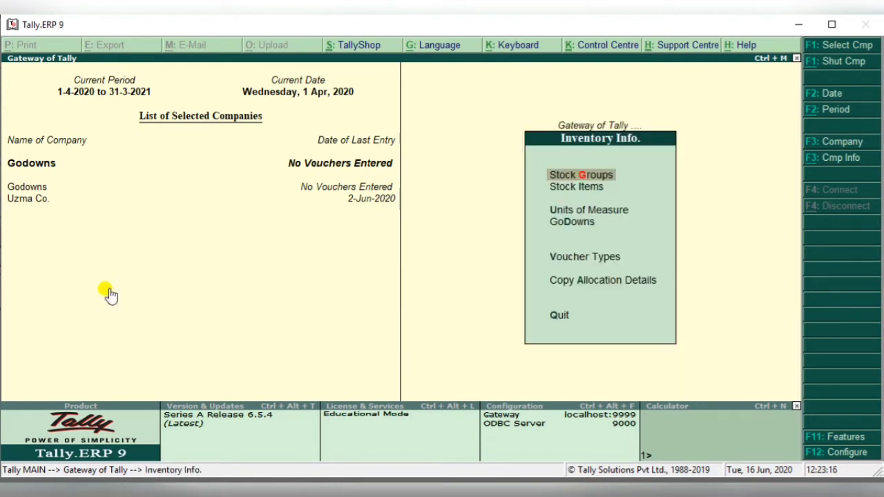
{"action": "key", "text": "Down"}
{"action": "key", "text": "Down"}
{"action": "key", "text": "Down"}
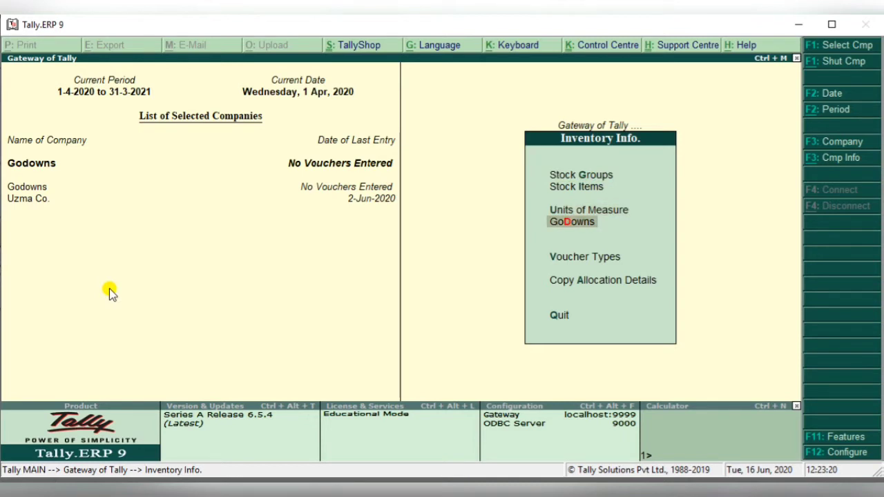
{"action": "key", "text": "Escape"}
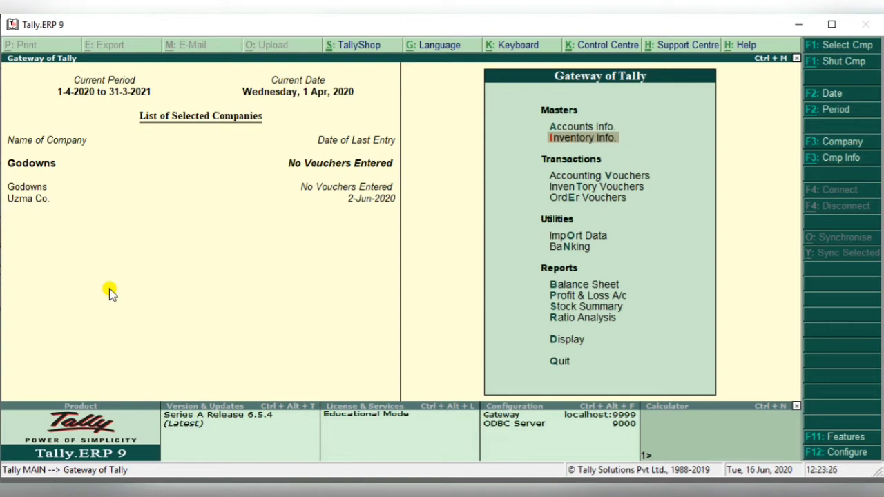
Start a purchase voucher with Cash as the party account and accept the default supplier details
{"action": "key", "text": "v"}
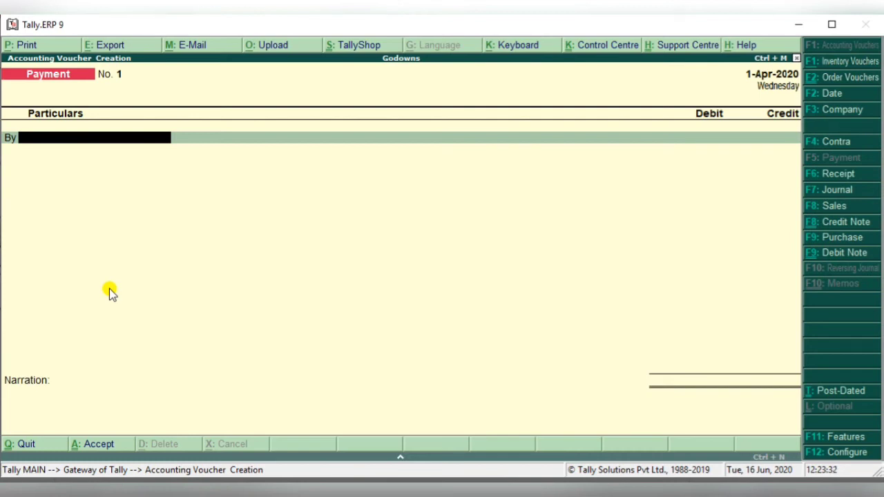
{"action": "key", "text": "F9"}
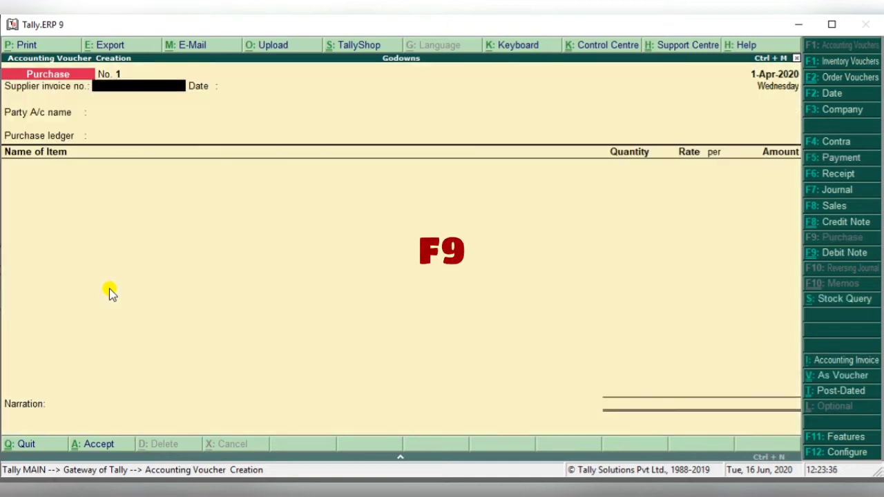
{"action": "key", "text": "Return"}
{"action": "key", "text": "Return"}
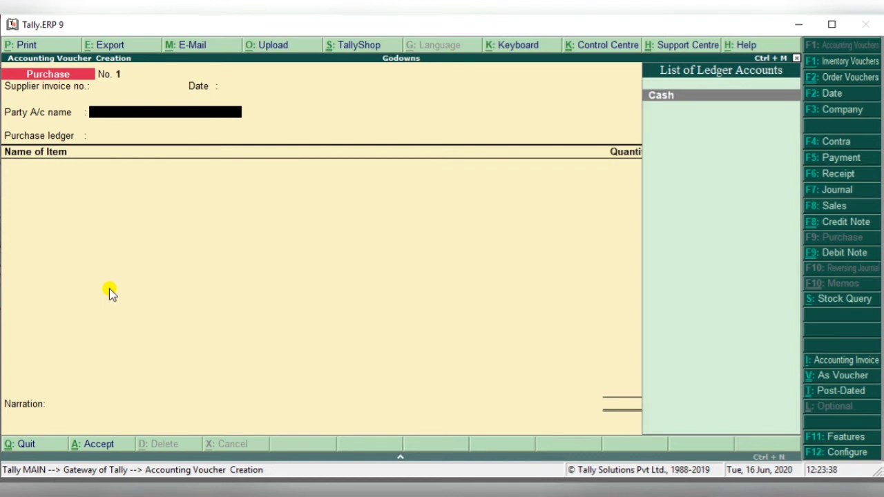
{"action": "key", "text": "Return"}
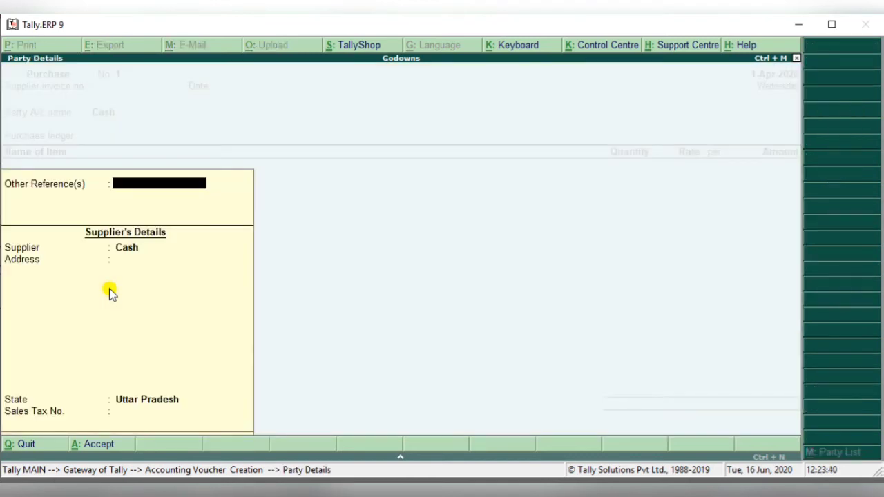
{"action": "key", "text": "Return"}
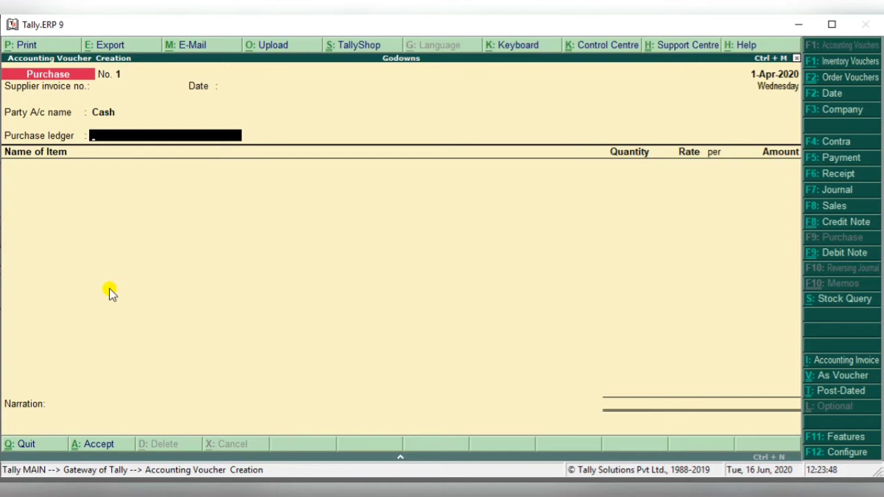
Set the purchase invoice option "Use common ledger account for item allocation" to No
{"action": "key", "text": "F12"}
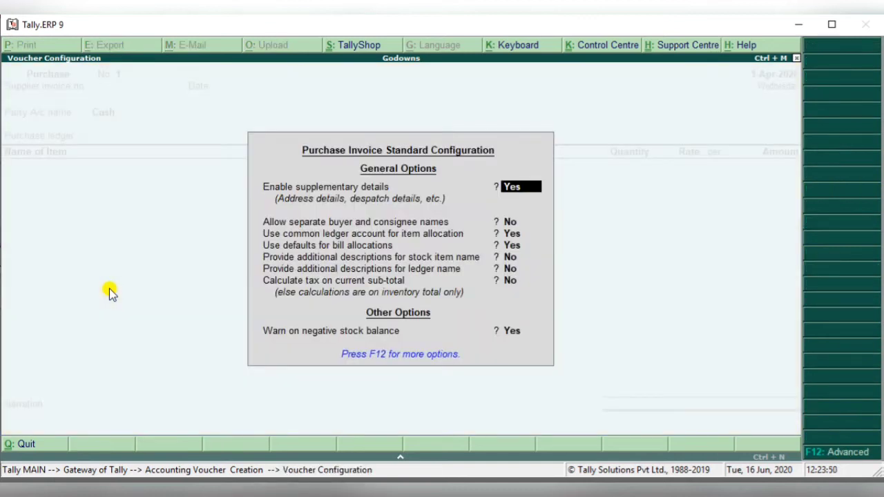
{"action": "key", "text": "Return"}
{"action": "key", "text": "Return"}
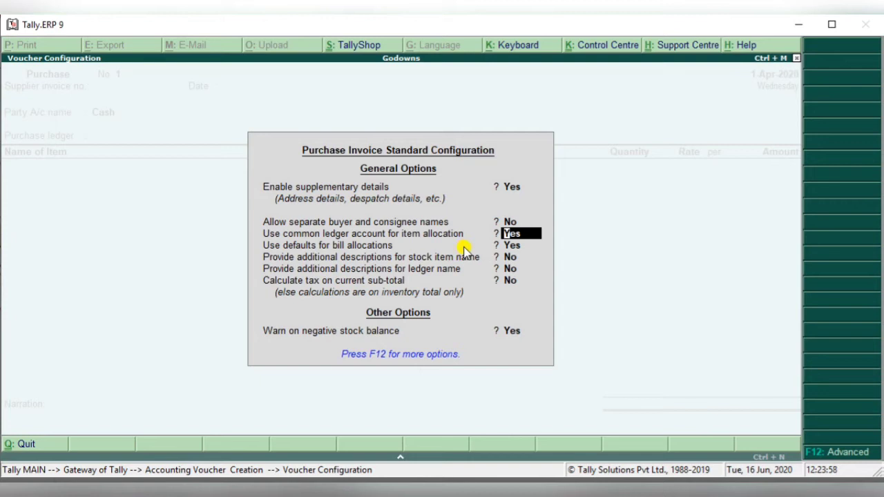
{"action": "type", "text": "n"}
{"action": "key", "text": "Return"}
{"action": "key", "text": "Return"}
{"action": "key", "text": "Return"}
{"action": "key", "text": "Return"}
{"action": "key", "text": "Return"}
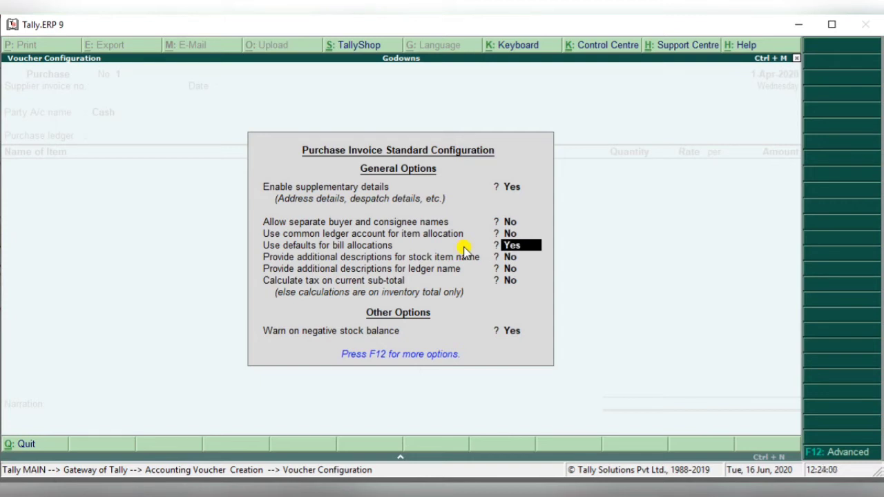
{"action": "key", "text": "Return"}
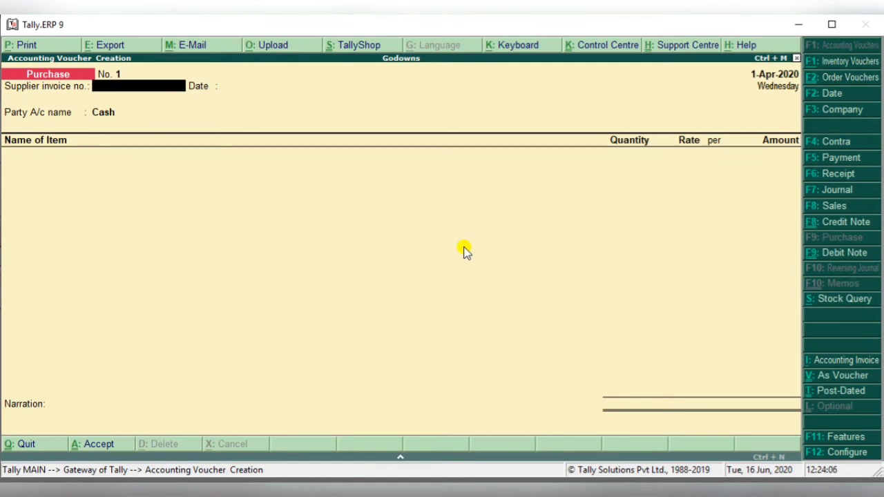
Set "Use common ledger account for item allocation" back to Yes in the purchase invoice configuration
{"action": "key", "text": "F12"}
{"action": "key", "text": "Return"}
{"action": "type", "text": "n"}
{"action": "key", "text": "Return"}
{"action": "type", "text": "y"}
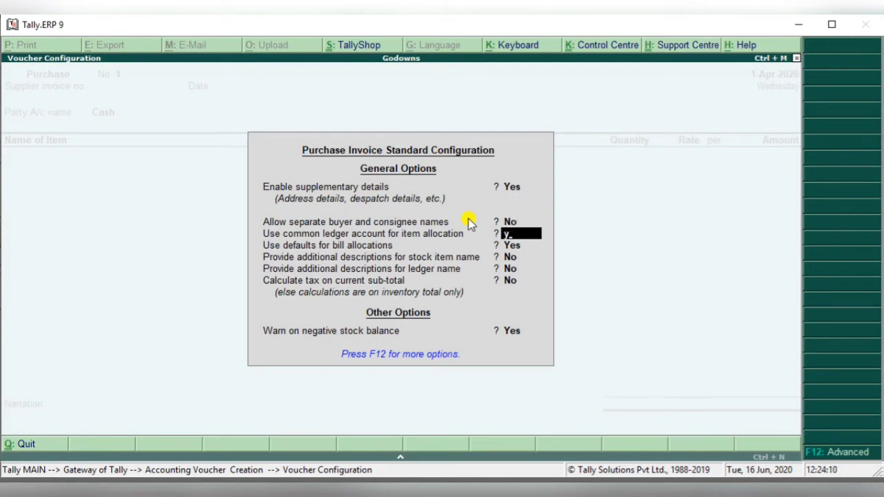
{"action": "key", "text": "Return"}
{"action": "key", "text": "Return"}
{"action": "key", "text": "Return"}
{"action": "key", "text": "Return"}
{"action": "key", "text": "Return"}
{"action": "key", "text": "Return"}
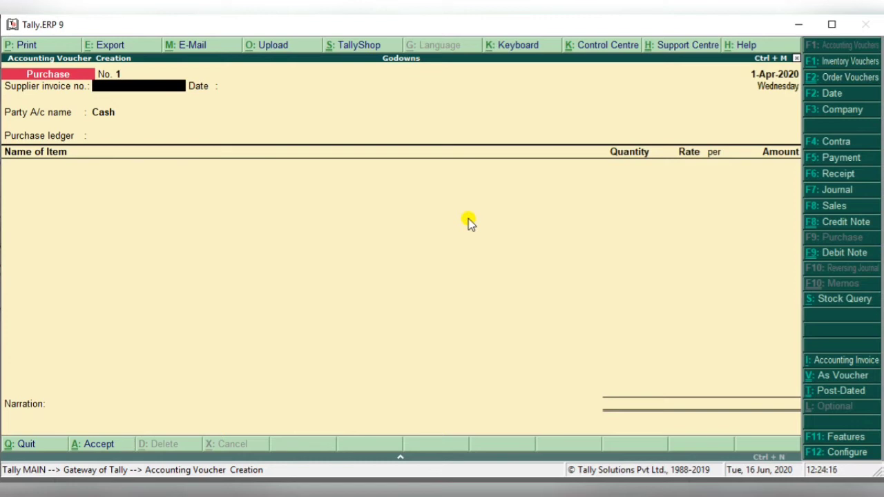
Keep Cash as the party, leave the supplier invoice number and date blank, and accept the party details again
{"action": "key", "text": "Return"}
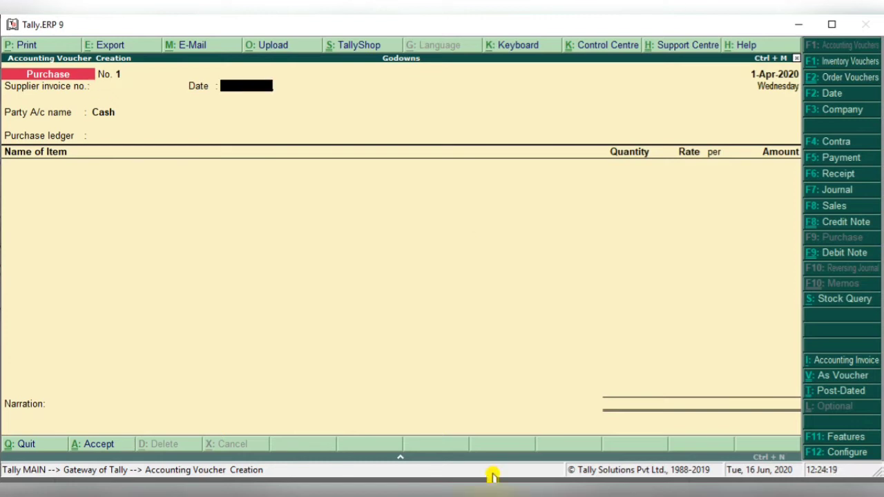
{"action": "key", "text": "Return"}
{"action": "key", "text": "Return"}
{"action": "key", "text": "Return"}
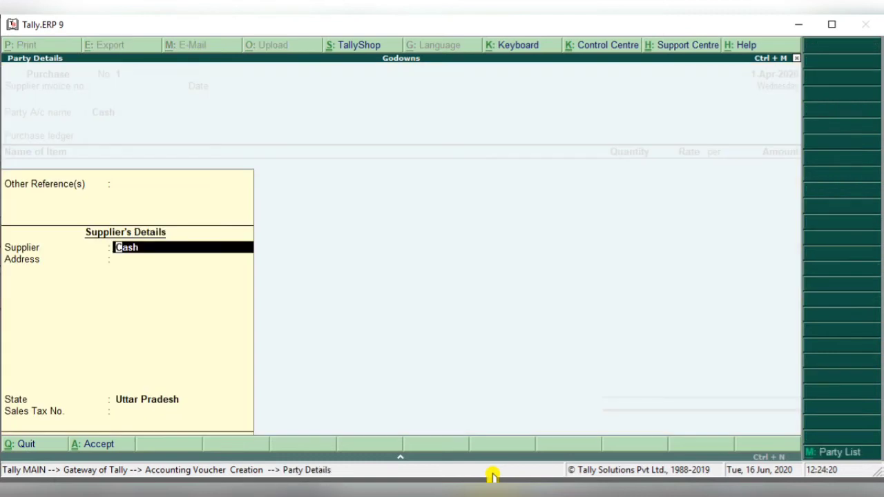
{"action": "key", "text": "ctrl+a"}
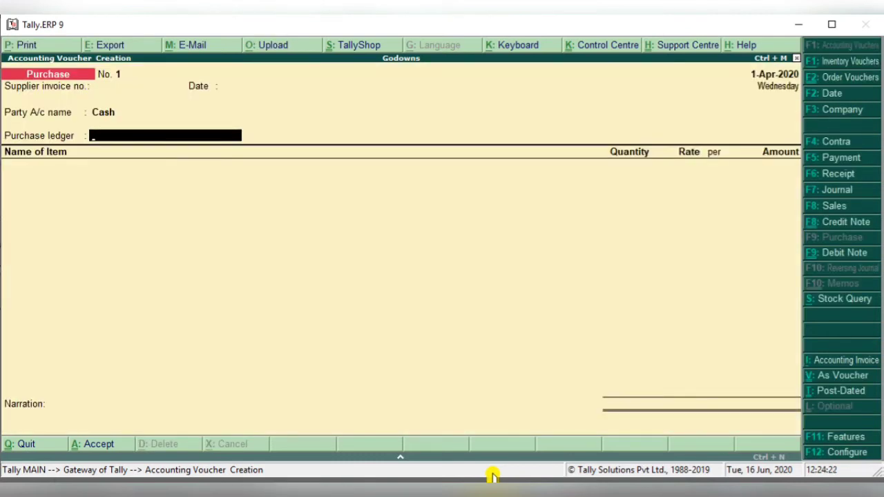
Create a ledger named Purchase under Purchase Accounts with ledger type Not Applicable and use it as the voucher's purchase ledger
{"action": "key", "text": "alt+c"}
{"action": "type", "text": "Pur"}
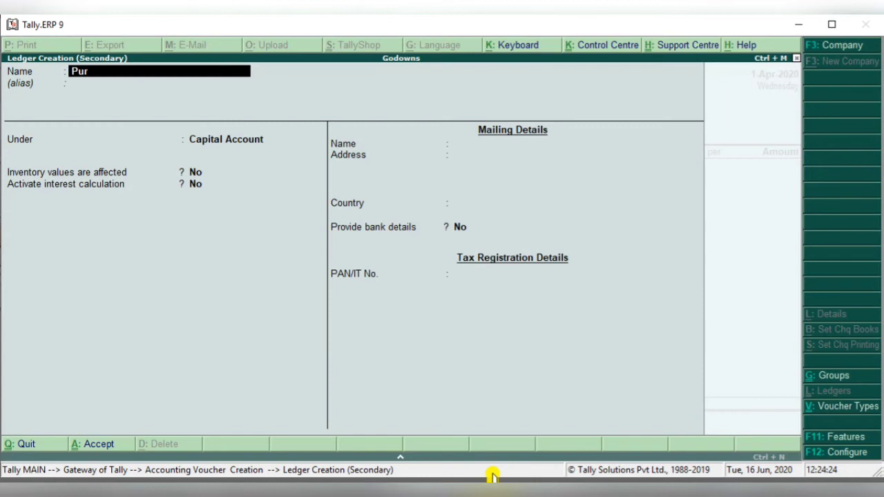
{"action": "type", "text": "chase"}
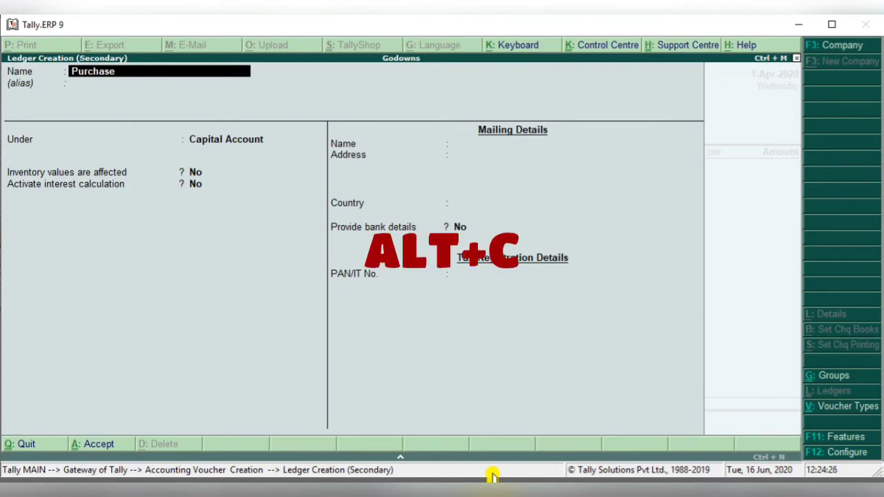
{"action": "key", "text": "Return"}
{"action": "key", "text": "Return"}
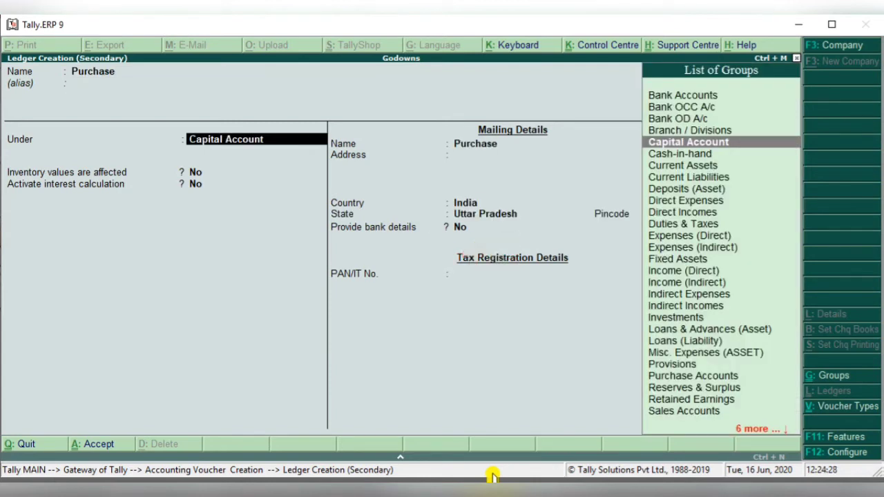
{"action": "type", "text": "P"}
{"action": "key", "text": "Down"}
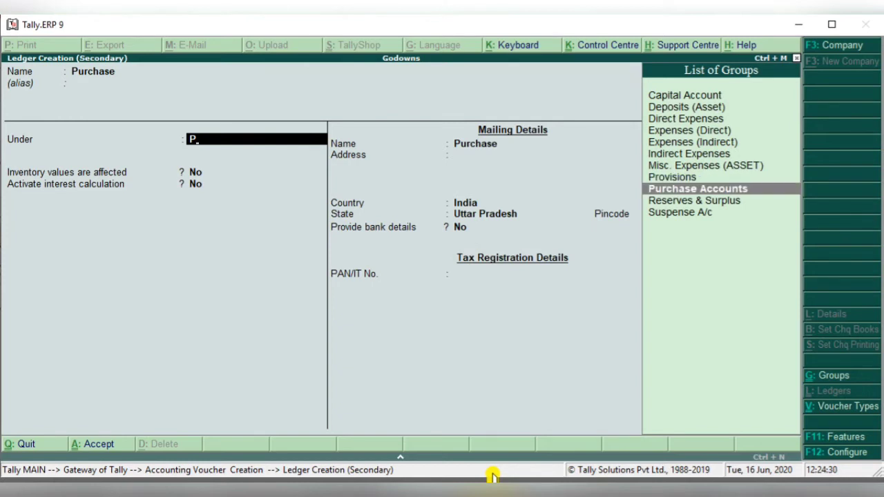
{"action": "key", "text": "Return"}
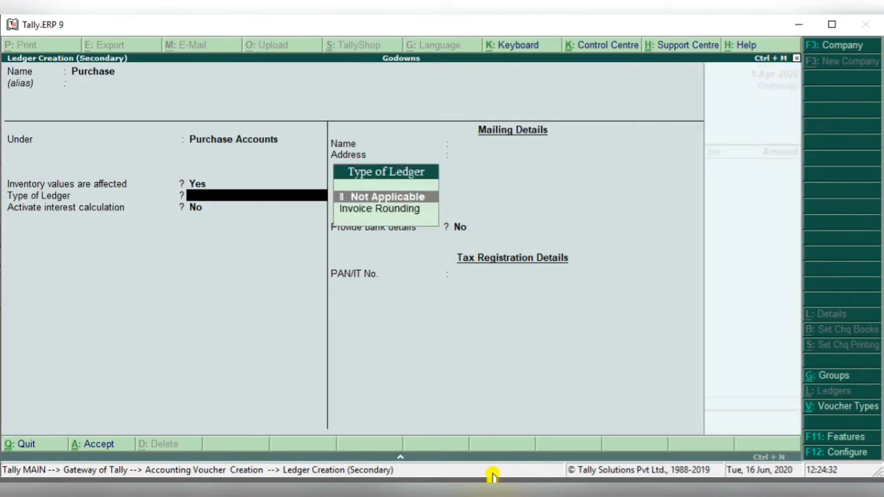
{"action": "key", "text": "Return"}
{"action": "key", "text": "Return"}
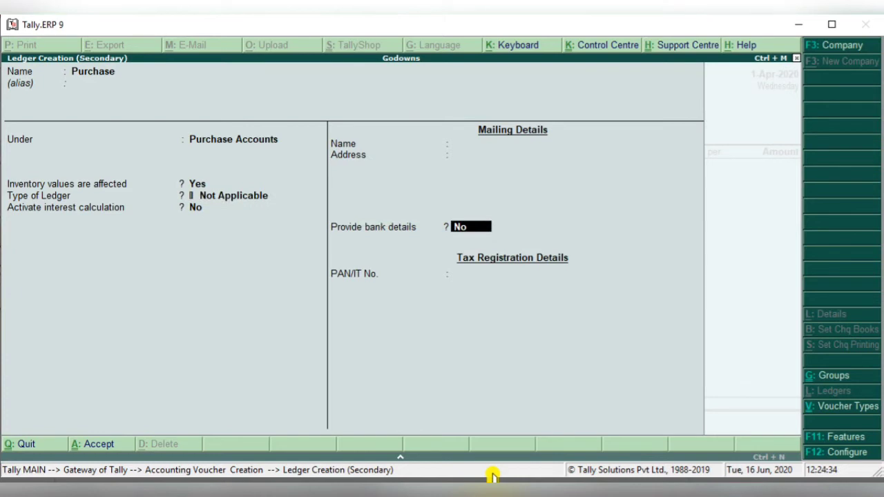
{"action": "key", "text": "ctrl+a"}
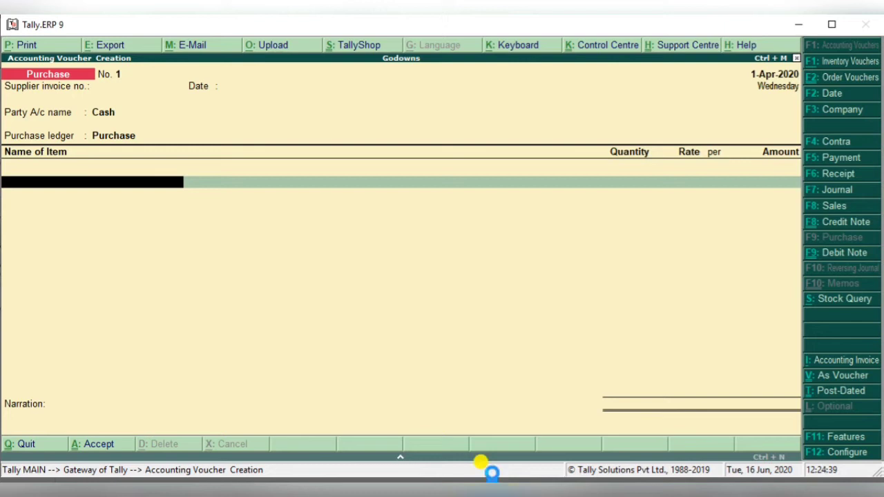
Start creating a stock item named Haripatti from the voucher's first item line, leaving the alias blank
{"action": "key", "text": "alt+c"}
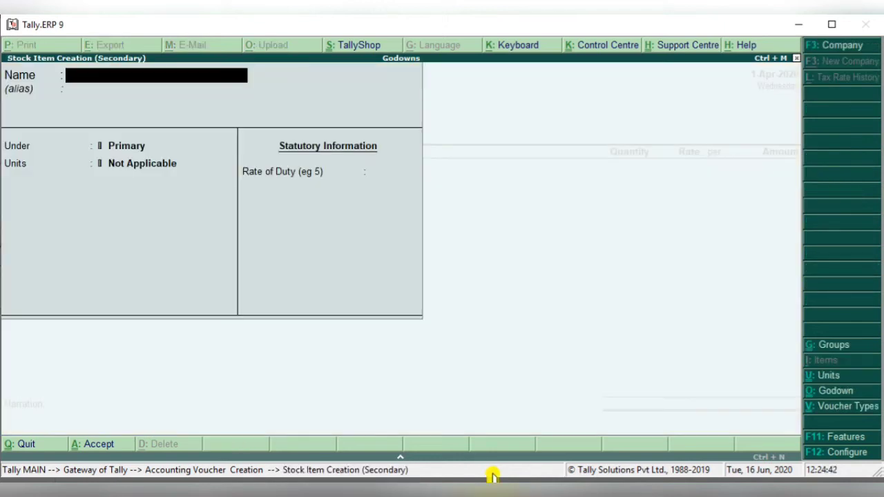
{"action": "type", "text": "Ric"}
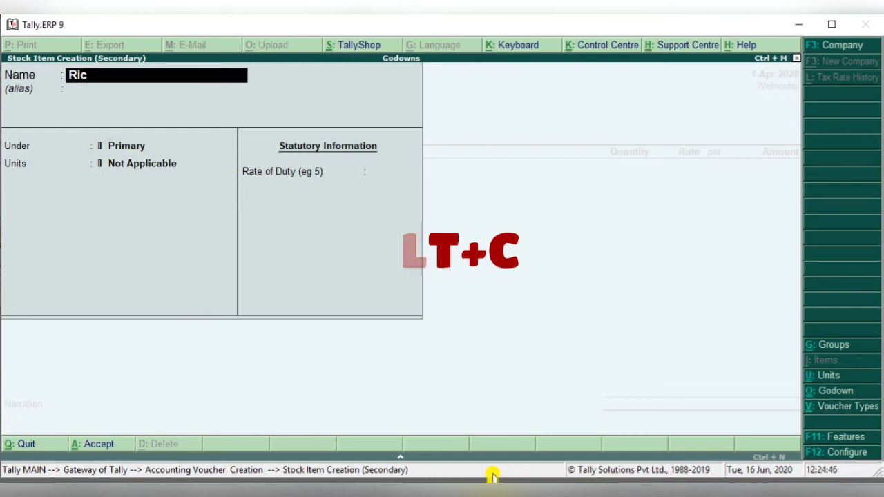
{"action": "key", "text": "BackSpace"}
{"action": "key", "text": "BackSpace"}
{"action": "key", "text": "BackSpace"}
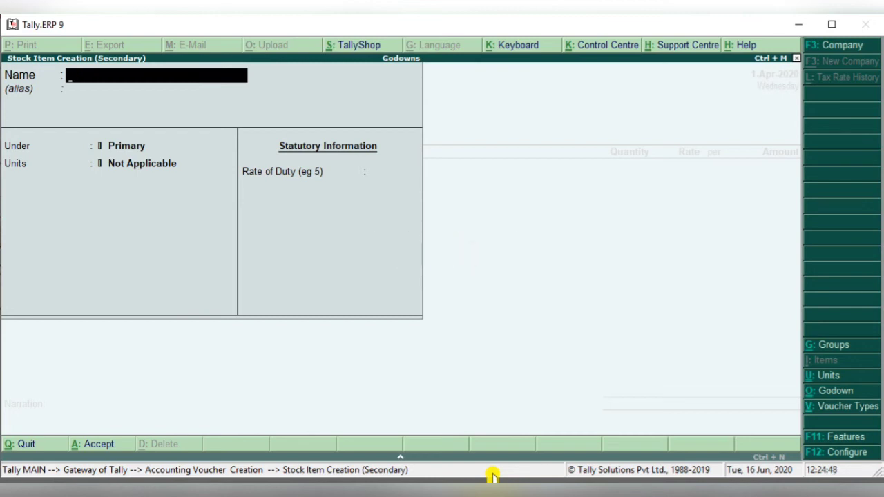
{"action": "type", "text": "Haripatt"}
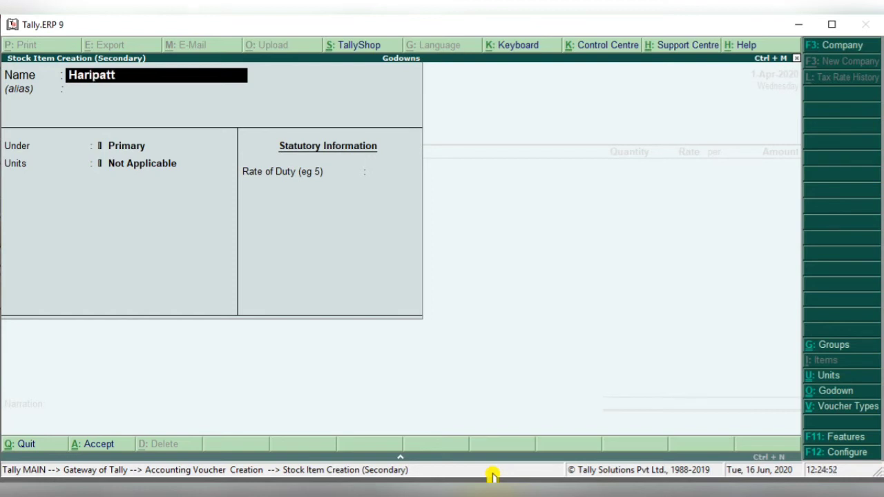
{"action": "type", "text": "i"}
{"action": "key", "text": "Return"}
{"action": "key", "text": "Return"}
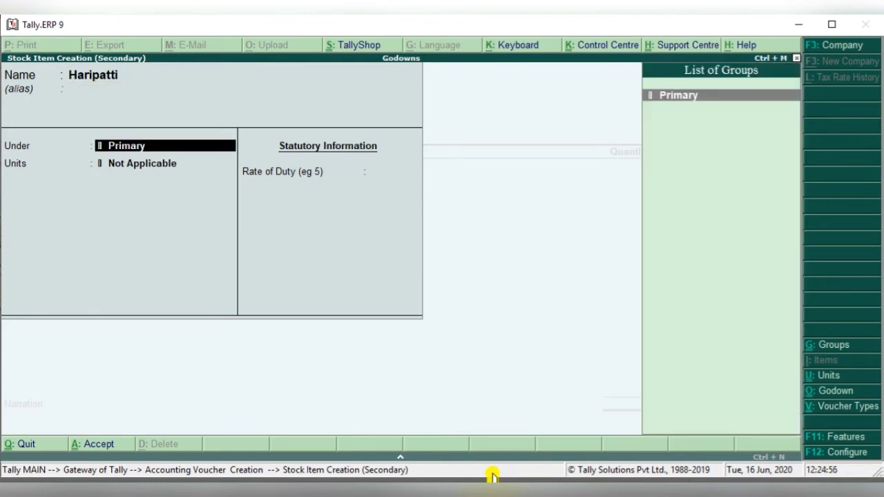
Create a stock group named Rice under Primary with default settings and assign the new item to it
{"action": "key", "text": "alt+c"}
{"action": "type", "text": "Rice"}
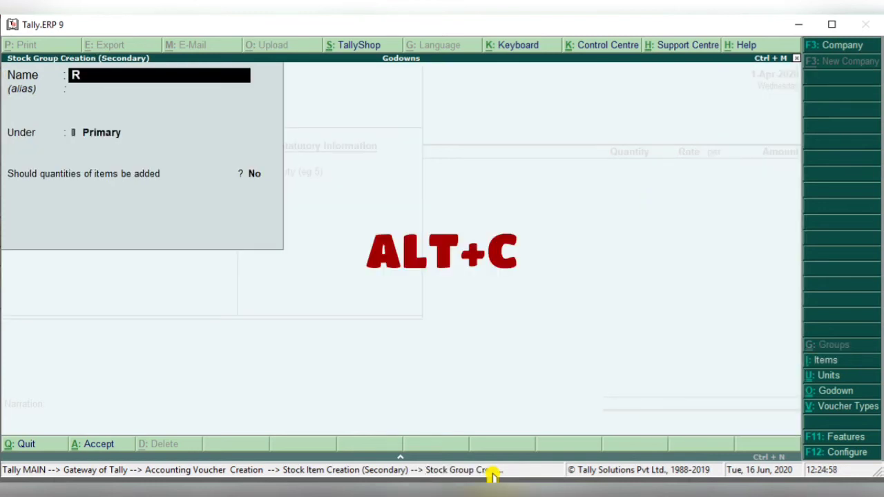
{"action": "key", "text": "Return"}
{"action": "key", "text": "Return"}
{"action": "key", "text": "Return"}
{"action": "key", "text": "Return"}
{"action": "key", "text": "Return"}
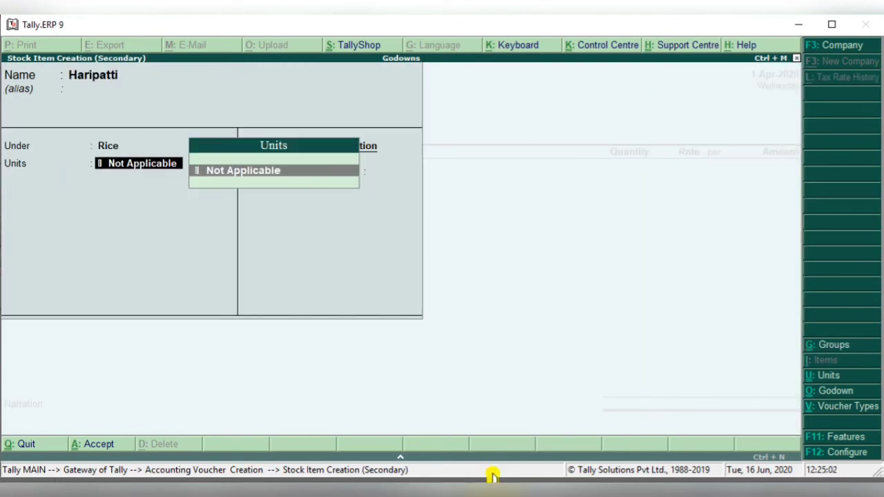
Create a simple unit with the symbol kg for the item, and save the stock item with the remaining defaults
{"action": "key", "text": "alt+c"}
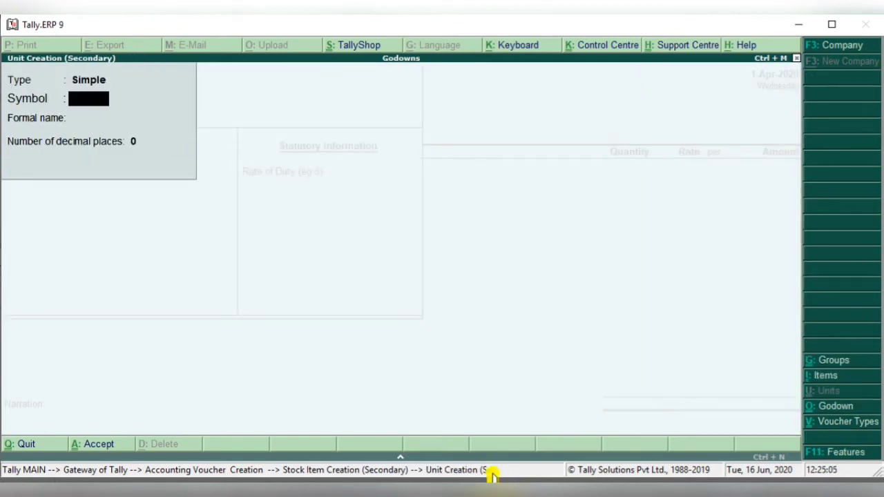
{"action": "type", "text": "kg"}
{"action": "key", "text": "Return"}
{"action": "key", "text": "Return"}
{"action": "key", "text": "Return"}
{"action": "key", "text": "Return"}
{"action": "key", "text": "Return"}
{"action": "key", "text": "Return"}
{"action": "key", "text": "Return"}
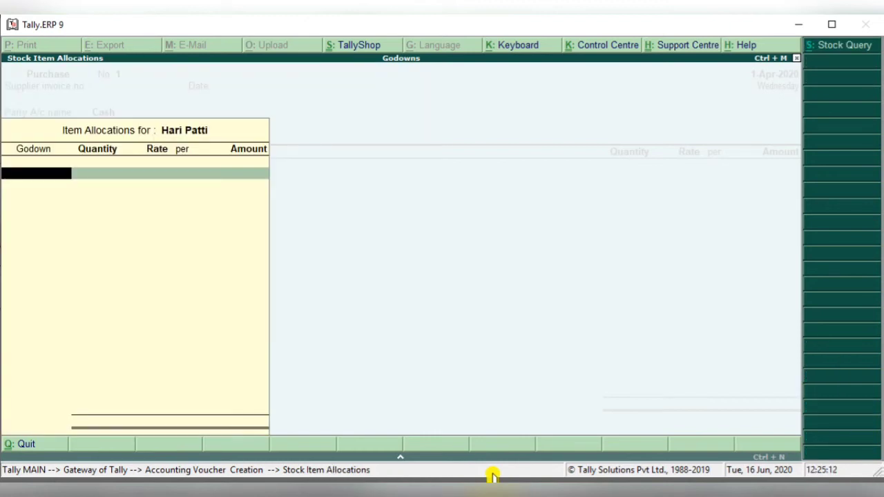
Create a godown named Agra under Primary with both third-party stock options set to No, for the Hari Patti allocation
{"action": "key", "text": "alt+c"}
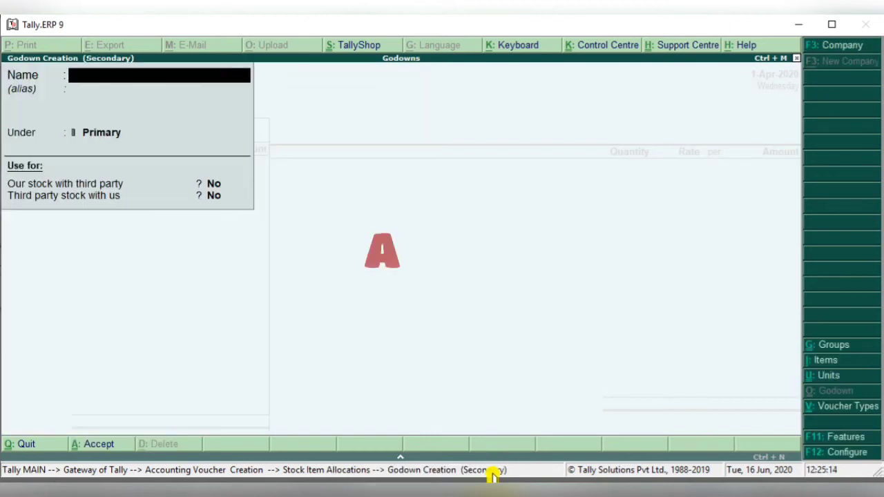
{"action": "type", "text": "Agra"}
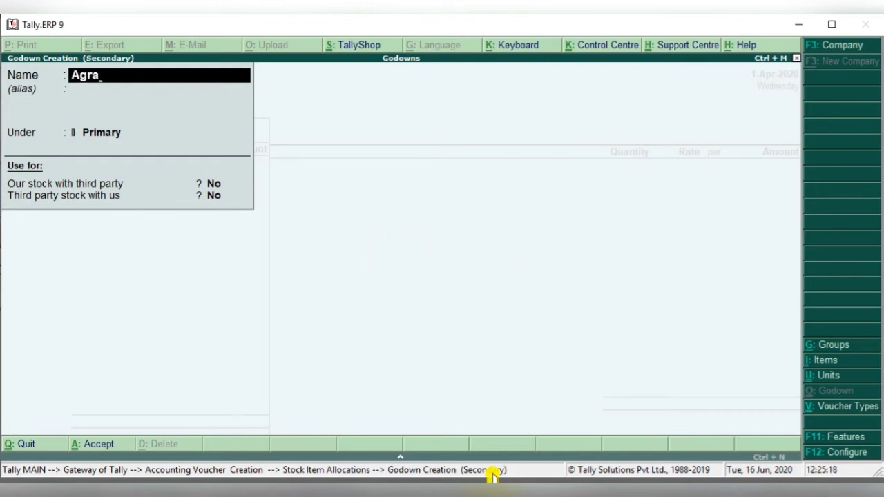
{"action": "key", "text": "Return"}
{"action": "key", "text": "Return"}
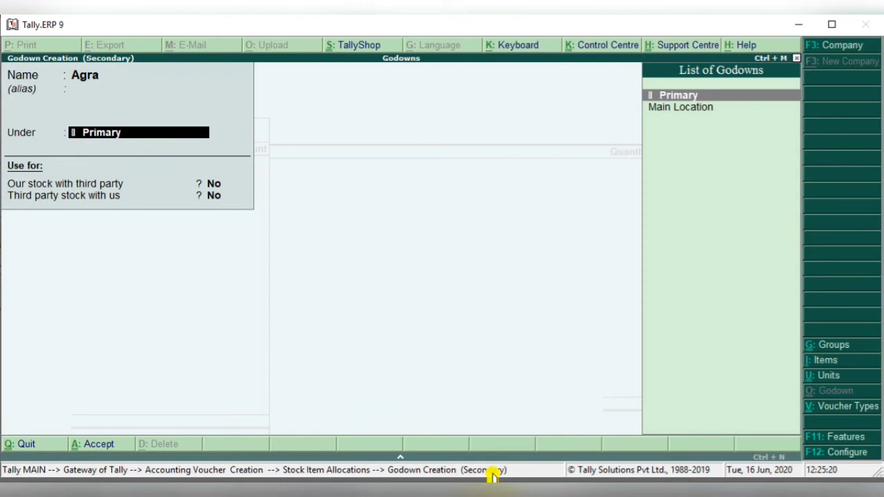
{"action": "key", "text": "Return"}
{"action": "key", "text": "Return"}
{"action": "key", "text": "Return"}
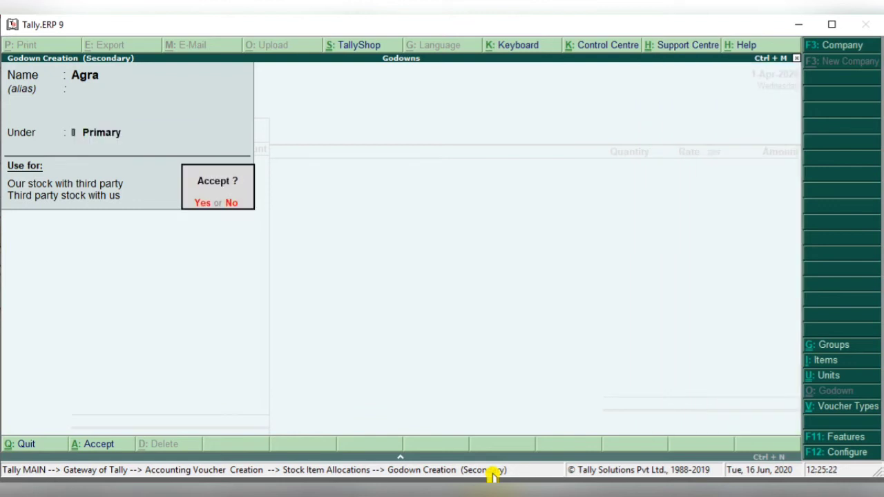
{"action": "key", "text": "Return"}
{"action": "key", "text": "BackSpace"}
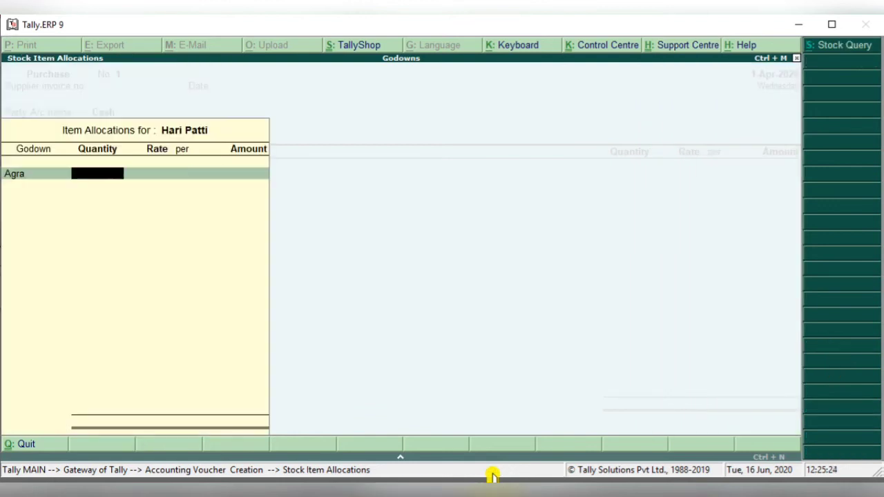
Allocate 500 kg of Hari Patti to the Agra godown at a rate of 120 per kg and finish the allocation
{"action": "type", "text": "500"}
{"action": "key", "text": "Return"}
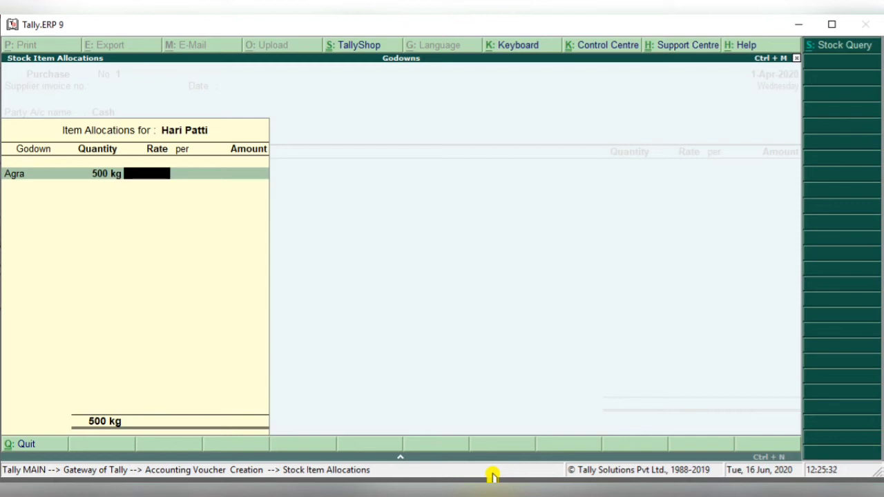
{"action": "type", "text": "120"}
{"action": "key", "text": "Return"}
{"action": "key", "text": "Return"}
{"action": "key", "text": "Return"}
{"action": "key", "text": "Return"}
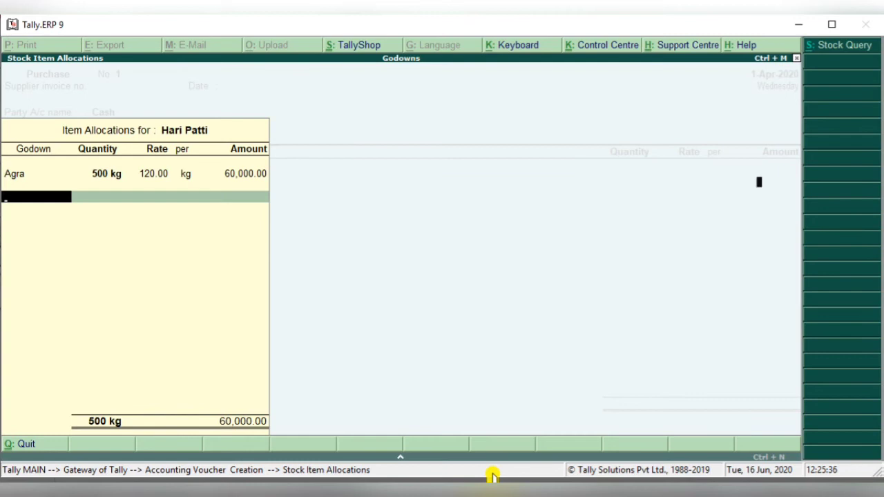
{"action": "key", "text": "Return"}
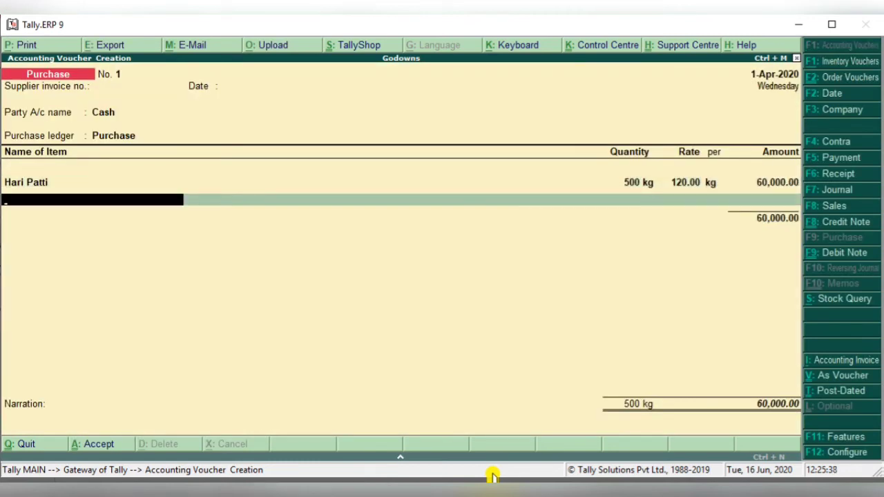
Create a stock item named Petha under Primary with unit kg and no BOM components for the second item line
{"action": "key", "text": "alt+c"}
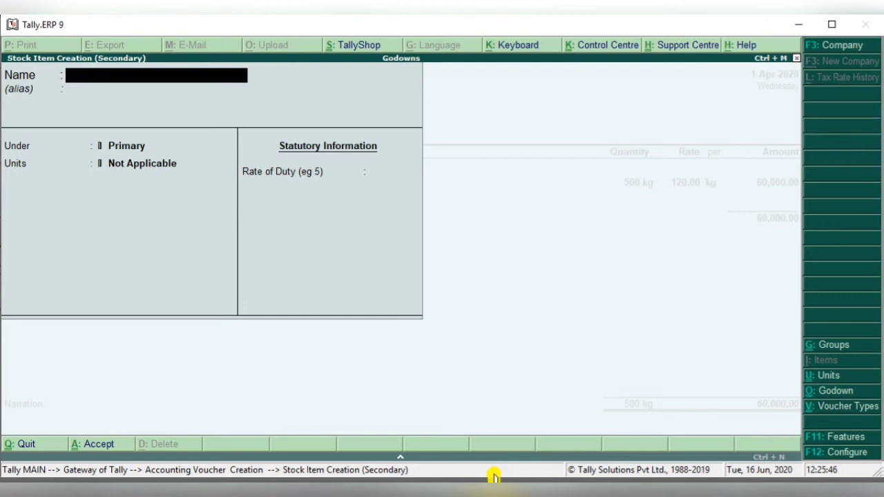
{"action": "type", "text": "Petha"}
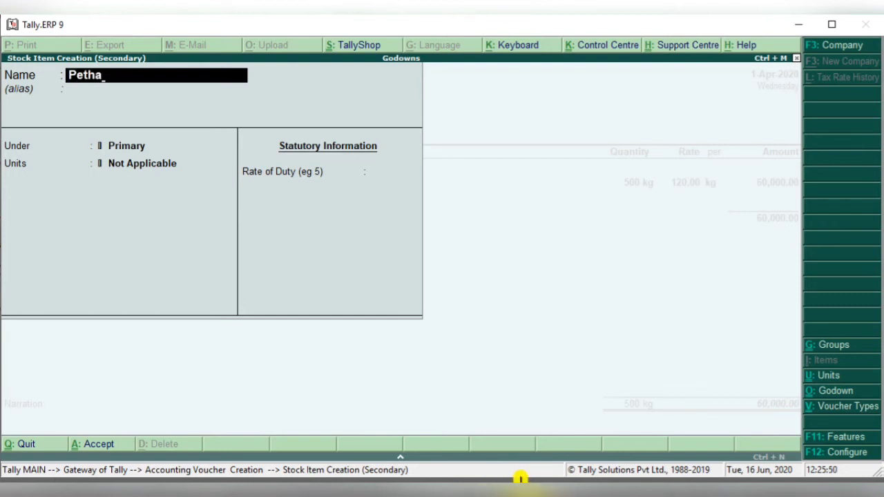
{"action": "key", "text": "Return"}
{"action": "key", "text": "Return"}
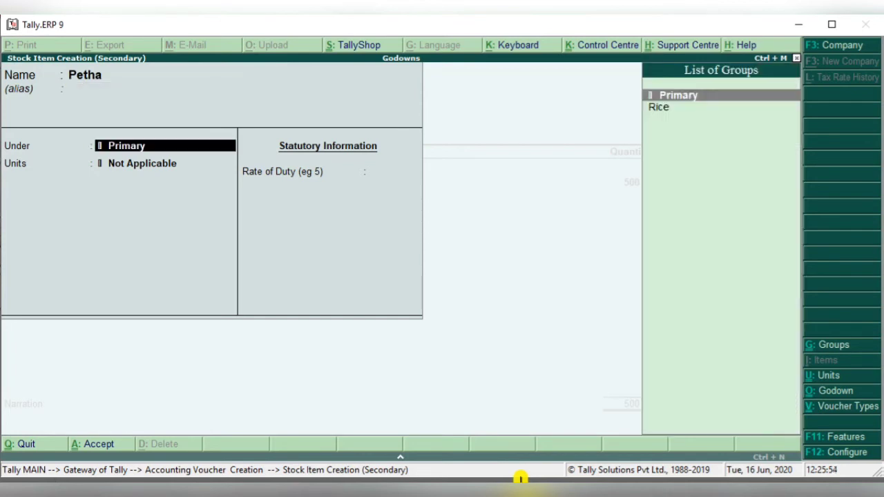
{"action": "key", "text": "Return"}
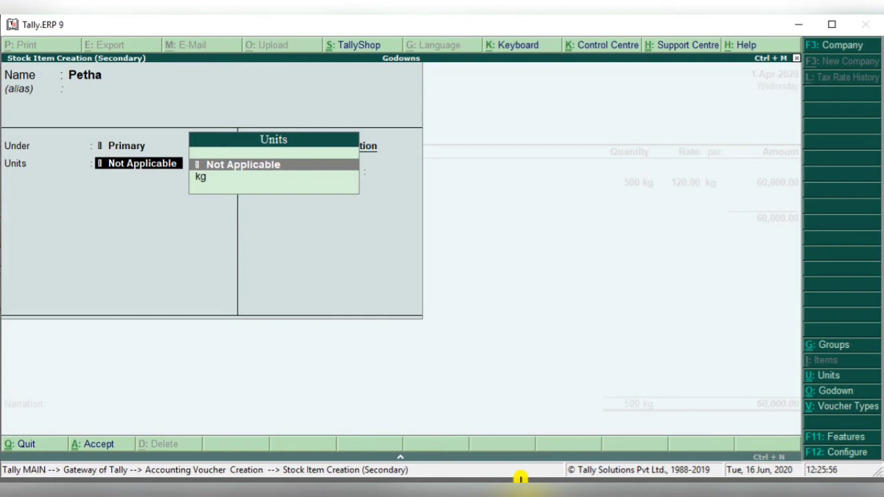
{"action": "key", "text": "Down"}
{"action": "key", "text": "Return"}
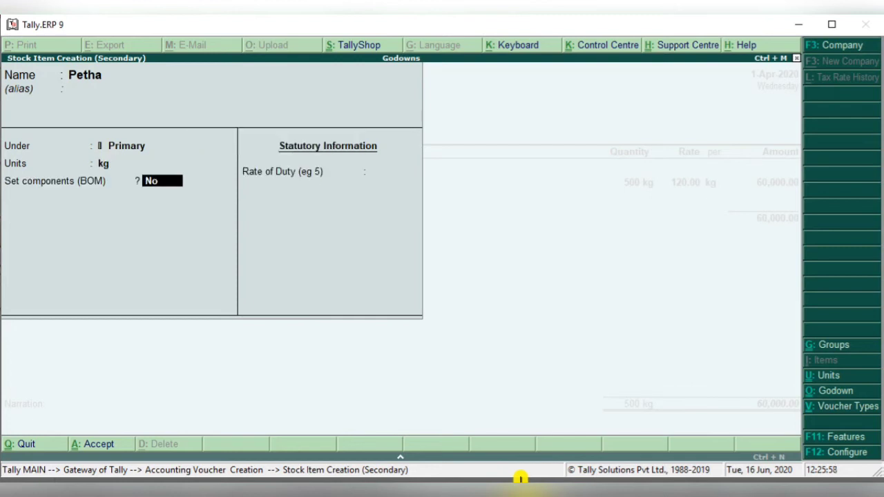
{"action": "key", "text": "Return"}
{"action": "key", "text": "Return"}
{"action": "key", "text": "Return"}
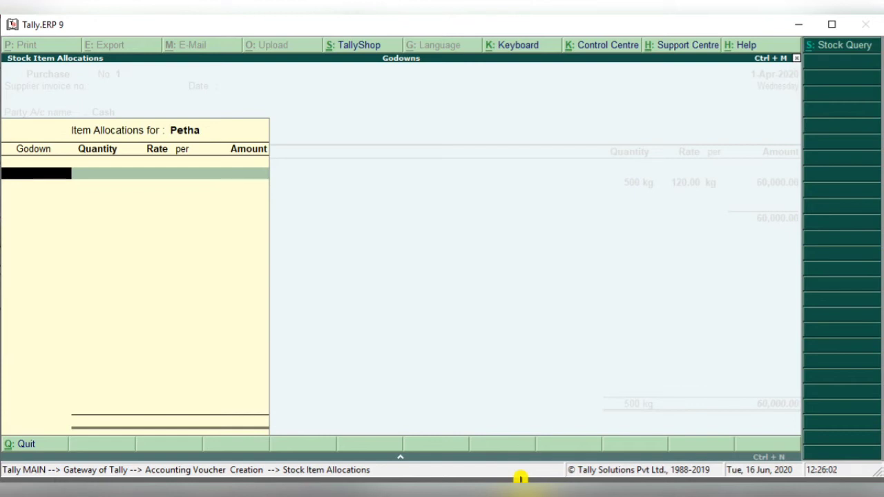
Allocate 1000 kg of Petha to the Agra godown at a rate of 200 per kg and accept the allocation
{"action": "key", "text": "Return"}
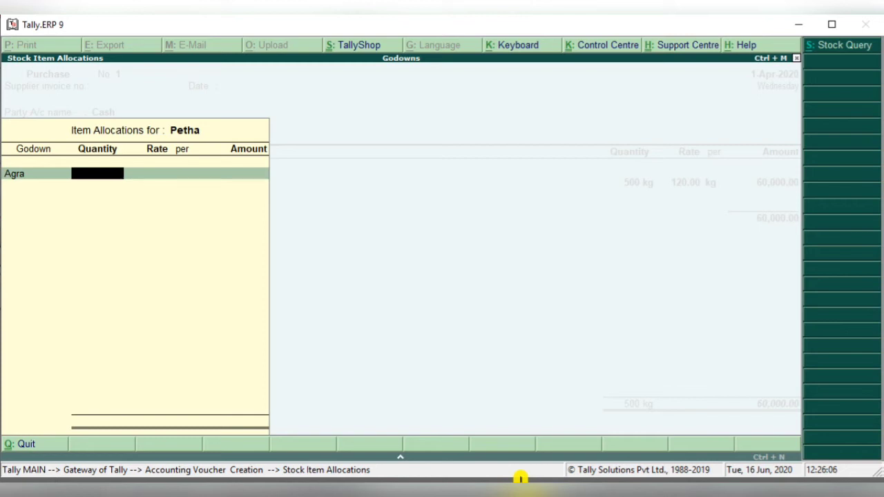
{"action": "type", "text": "200"}
{"action": "key", "text": "Return"}
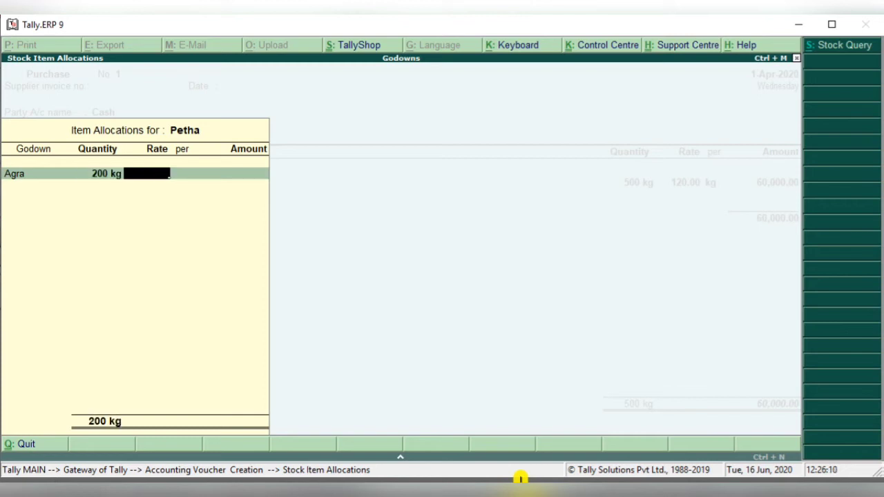
{"action": "key", "text": "BackSpace"}
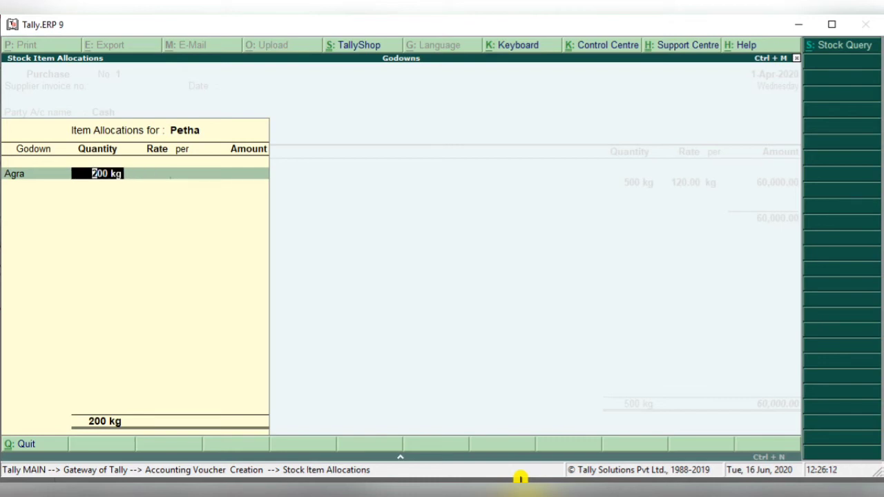
{"action": "type", "text": "1000"}
{"action": "key", "text": "Return"}
{"action": "type", "text": "200"}
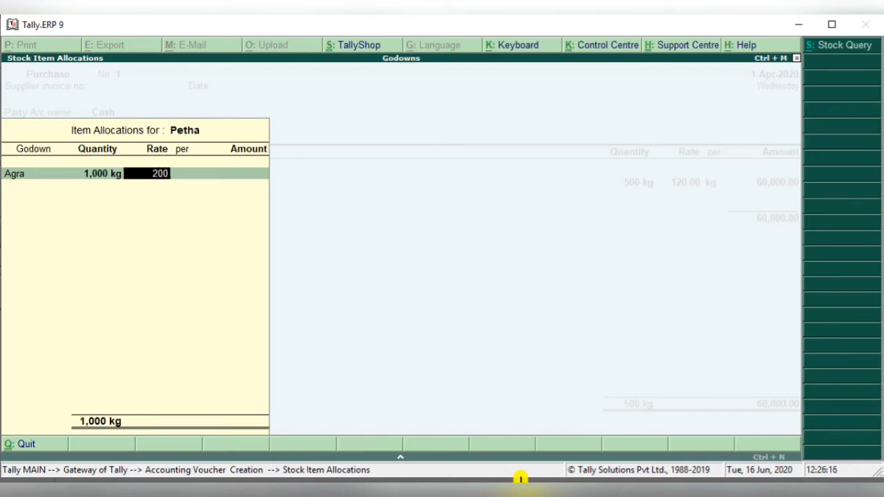
{"action": "key", "text": "Return"}
{"action": "key", "text": "Return"}
{"action": "key", "text": "Return"}
{"action": "key", "text": "Return"}
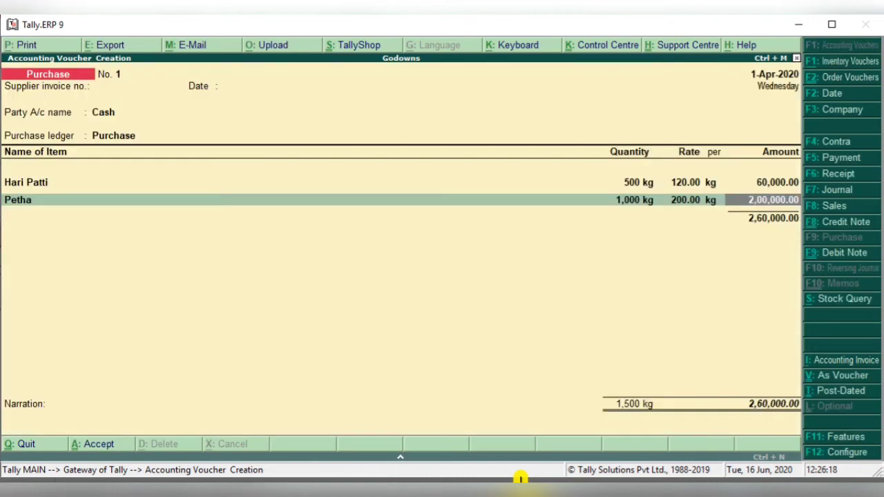
End the item list after Petha, leave the narration blank and save the first purchase voucher
{"action": "key", "text": "Return"}
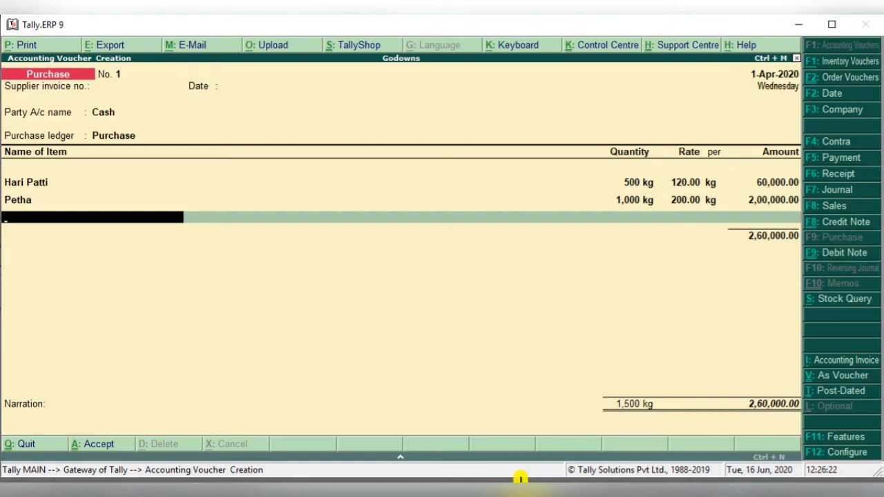
{"action": "key", "text": "Return"}
{"action": "key", "text": "Return"}
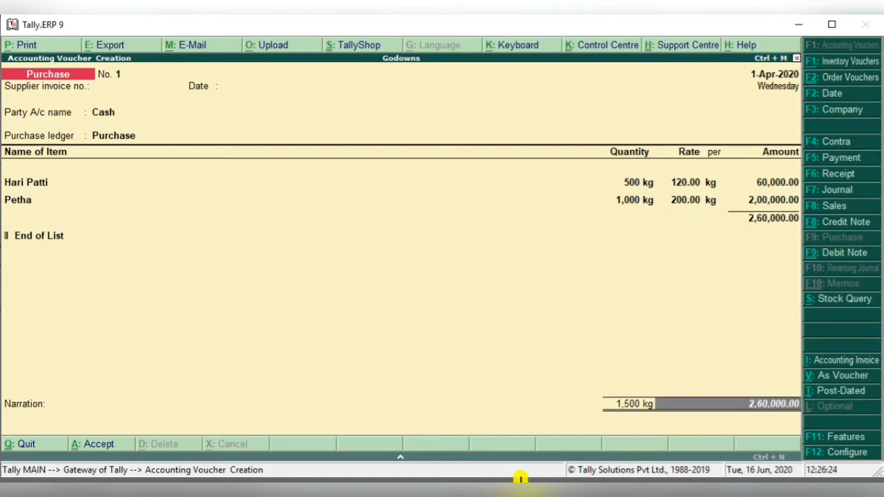
{"action": "key", "text": "Return"}
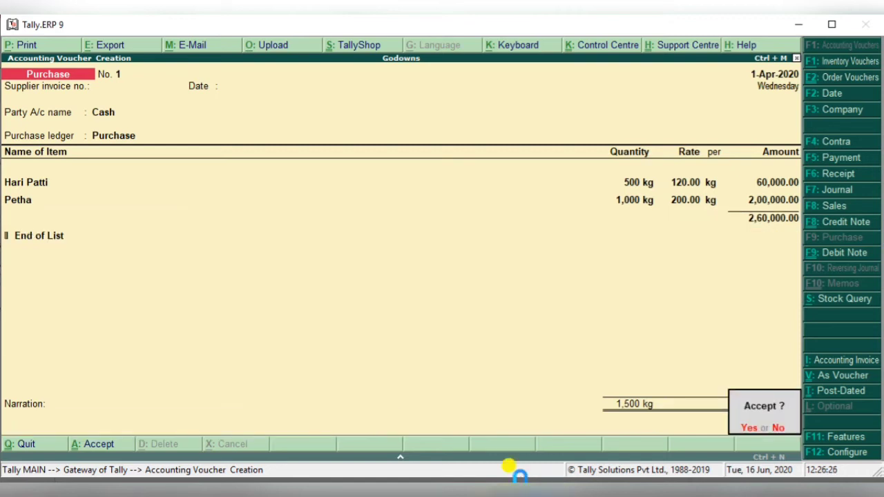
{"action": "key", "text": "Return"}
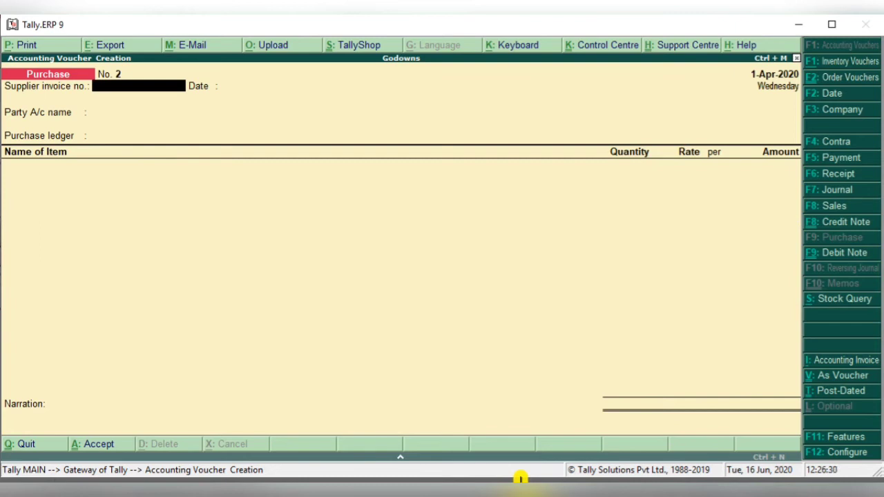
Fill the header of purchase voucher No. 2 with party Cash and ledger Purchase, leaving the supplier invoice number and date blank
{"action": "key", "text": "Return"}
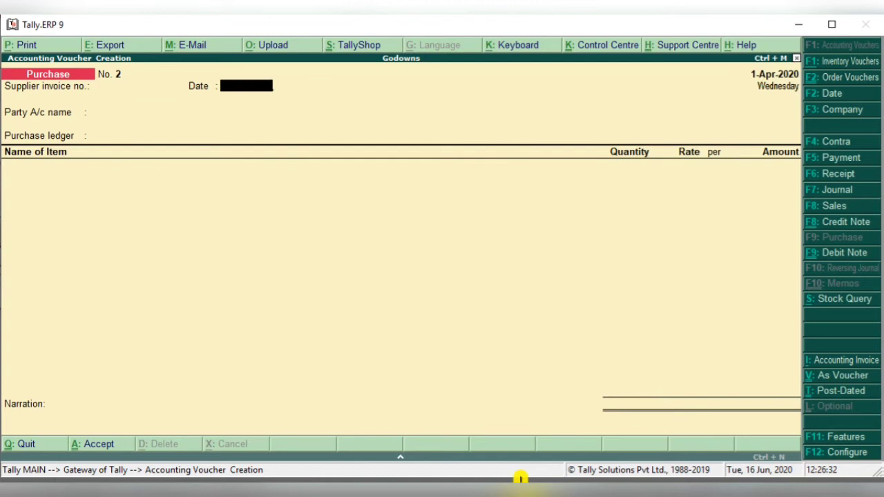
{"action": "key", "text": "Return"}
{"action": "key", "text": "Return"}
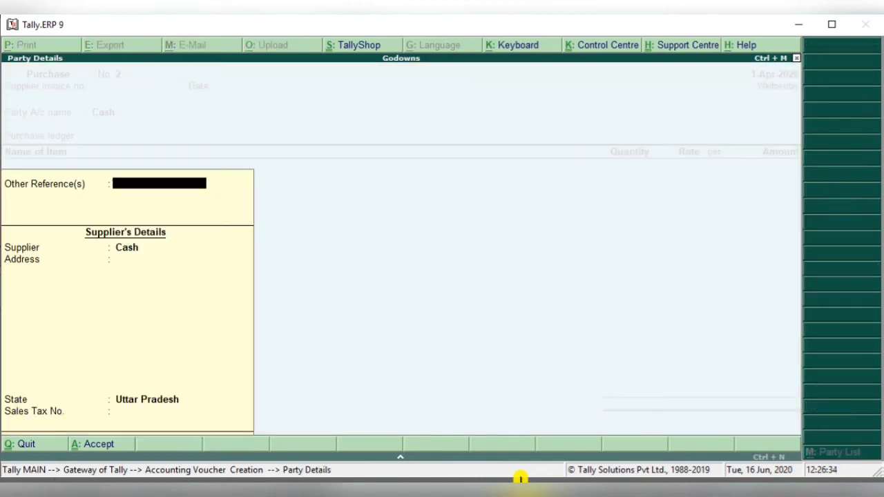
{"action": "key", "text": "Return"}
{"action": "key", "text": "Return"}
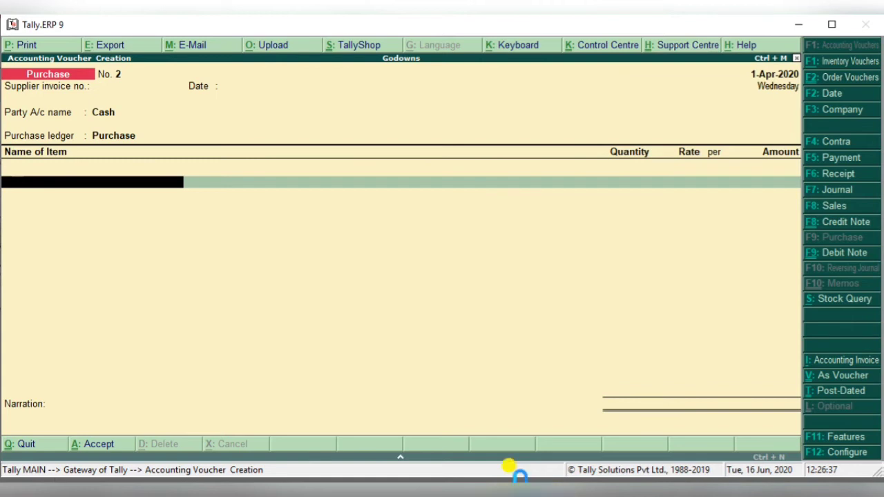
Begin creating a stock item named Oil under Primary, without an alias, for the voucher's first item line
{"action": "key", "text": "alt+c"}
{"action": "type", "text": "Oil"}
{"action": "key", "text": "Return"}
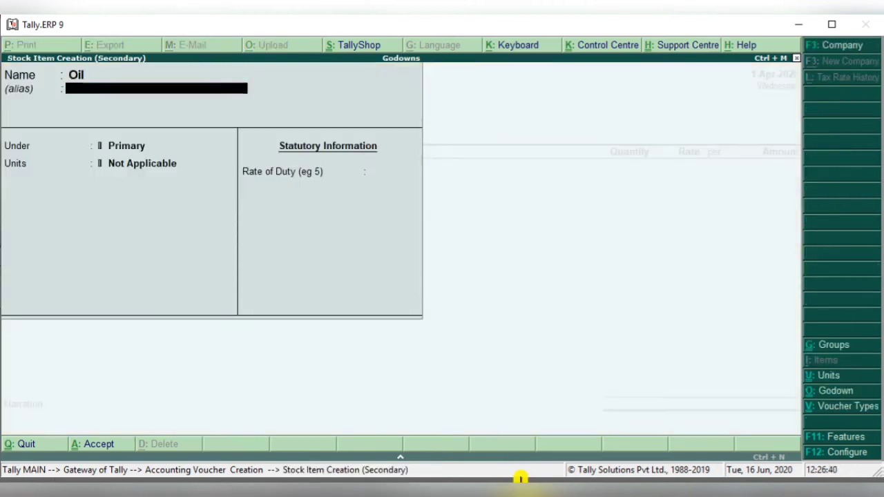
{"action": "key", "text": "Return"}
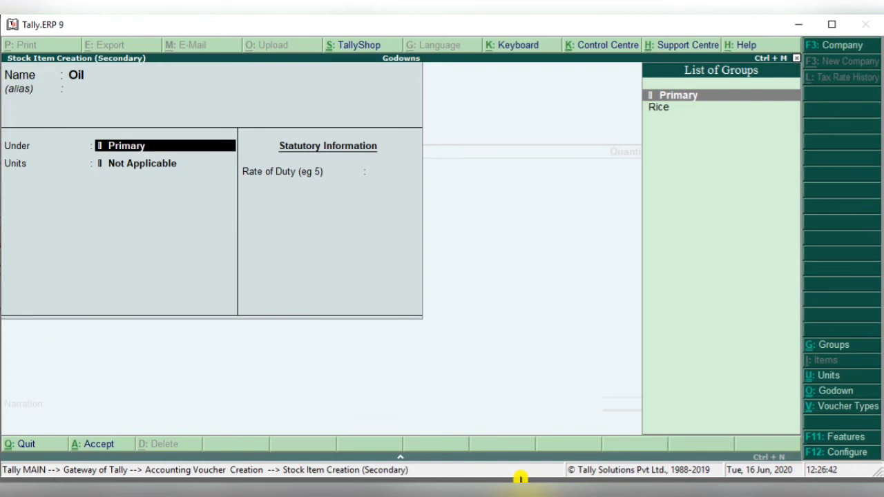
{"action": "key", "text": "Return"}
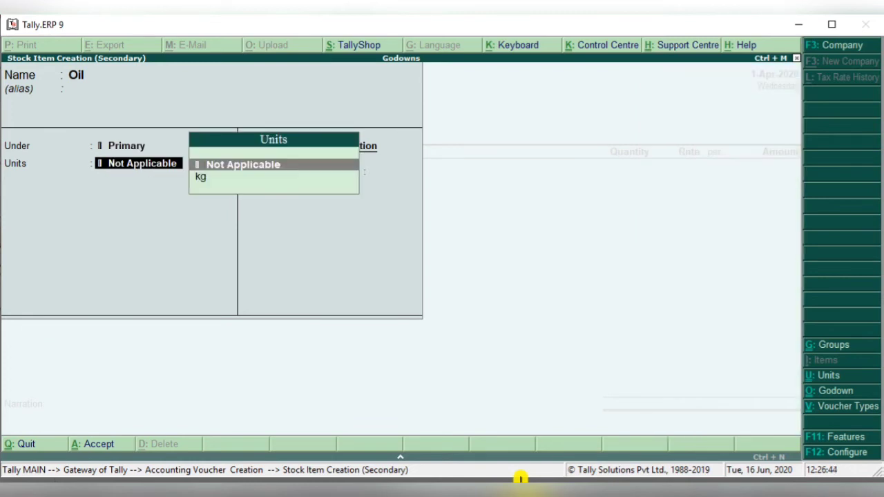
Create a simple unit with symbol lt and 0 decimal places, and save the Oil stock item with it
{"action": "key", "text": "alt+c"}
{"action": "type", "text": "lt"}
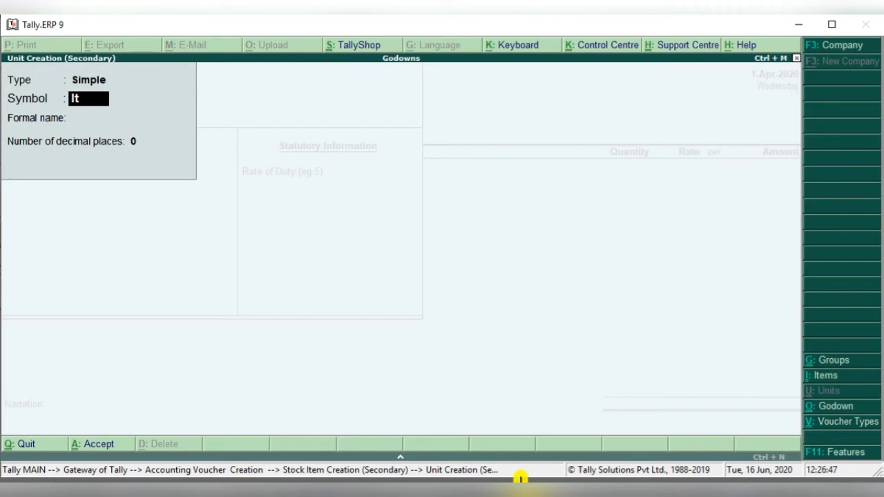
{"action": "key", "text": "Return"}
{"action": "key", "text": "Return"}
{"action": "key", "text": "Return"}
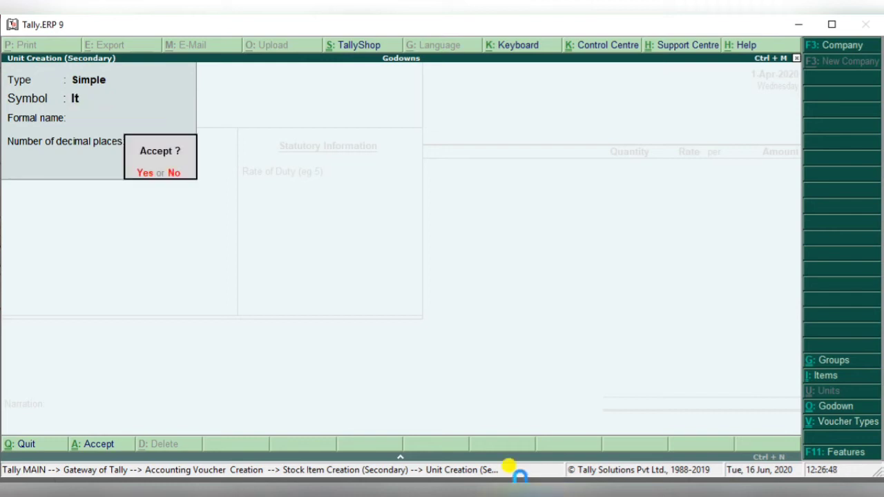
{"action": "key", "text": "Return"}
{"action": "key", "text": "Return"}
{"action": "key", "text": "Return"}
{"action": "key", "text": "Return"}
{"action": "key", "text": "Return"}
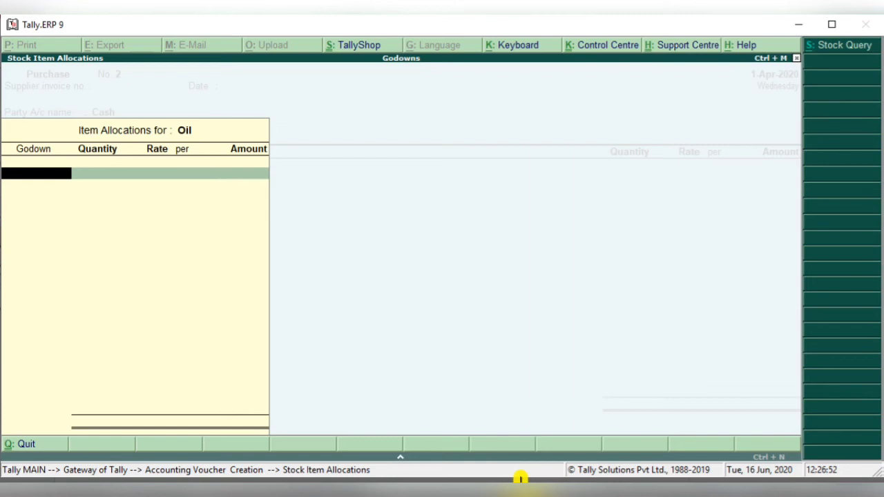
Create a godown named Lucknow under Primary with both third-party stock options set to No, for the Oil allocation
{"action": "key", "text": "alt+c"}
{"action": "type", "text": "L"}
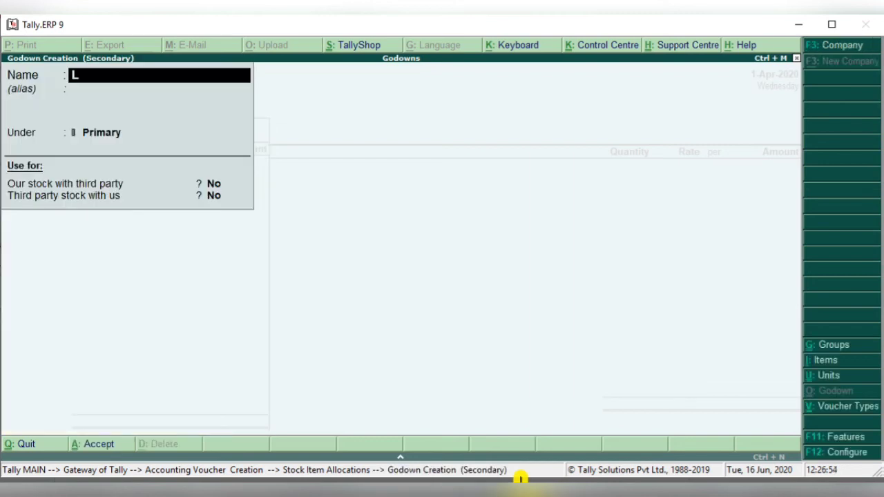
{"action": "type", "text": "uc"}
{"action": "type", "text": "knoe"}
{"action": "key", "text": "BackSpace"}
{"action": "type", "text": "w"}
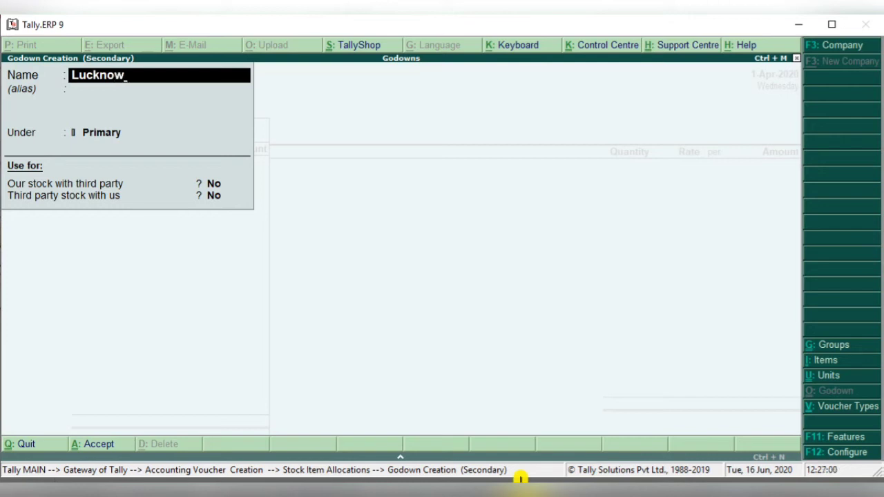
{"action": "key", "text": "Return"}
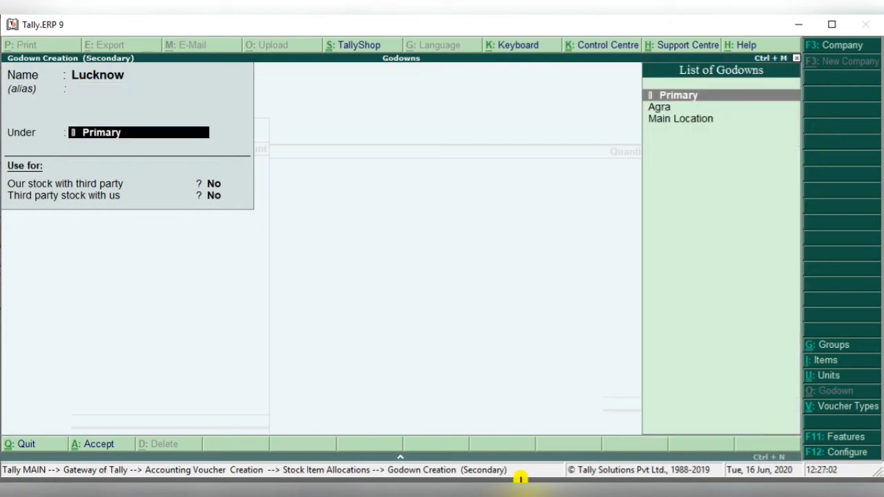
{"action": "key", "text": "Return"}
{"action": "key", "text": "Return"}
{"action": "key", "text": "Return"}
{"action": "key", "text": "y"}
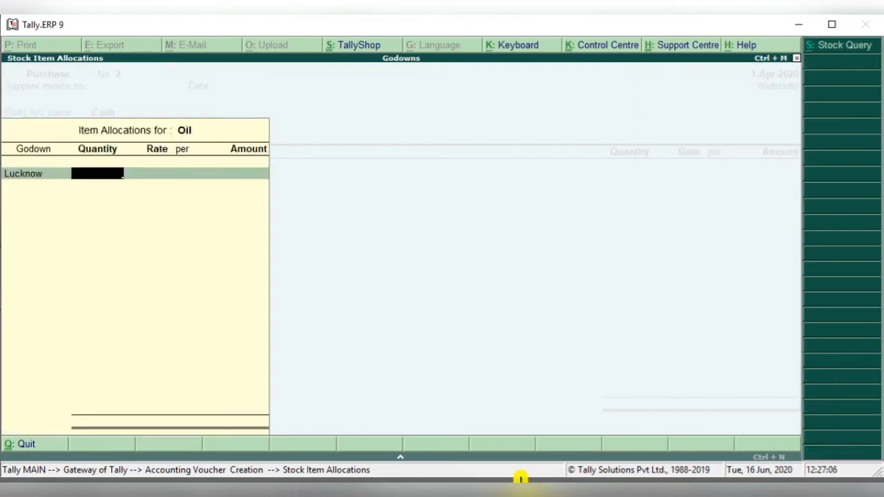
Allocate 500 lt of Oil to the Lucknow godown at a rate of 125 per lt and finish the allocation
{"action": "type", "text": "500"}
{"action": "key", "text": "Return"}
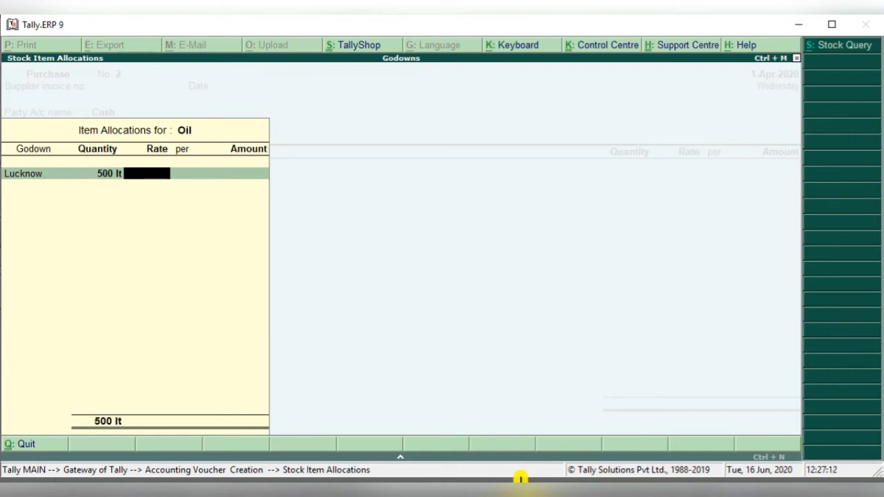
{"action": "type", "text": "125"}
{"action": "key", "text": "Return"}
{"action": "key", "text": "Return"}
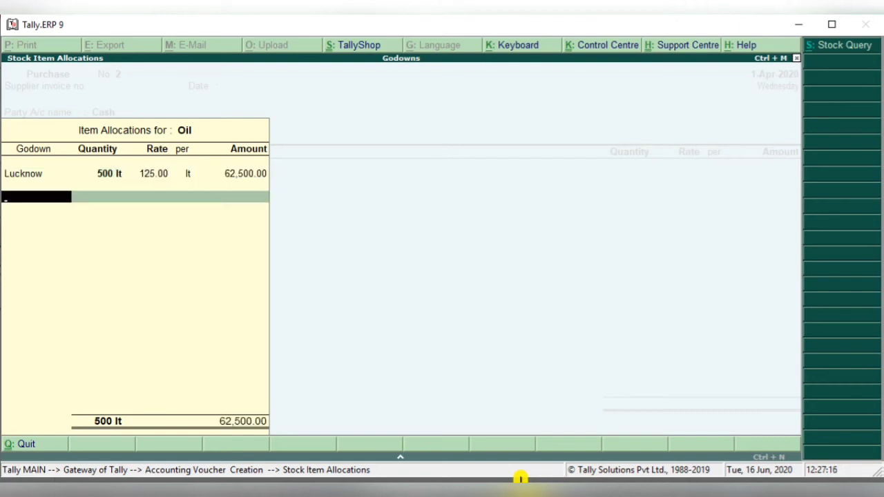
{"action": "key", "text": "Return"}
{"action": "key", "text": "Return"}
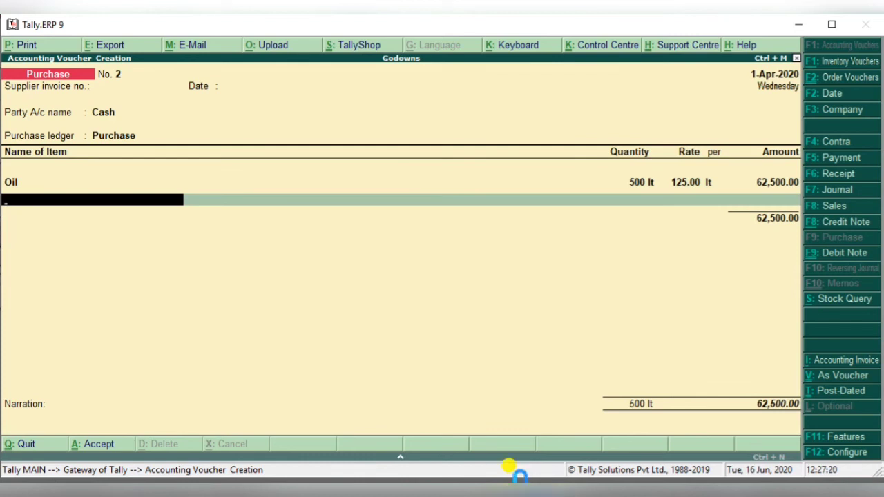
Create a stock item named Wheat under Primary with unit kg for the second item line
{"action": "key", "text": "alt+c"}
{"action": "type", "text": "W"}
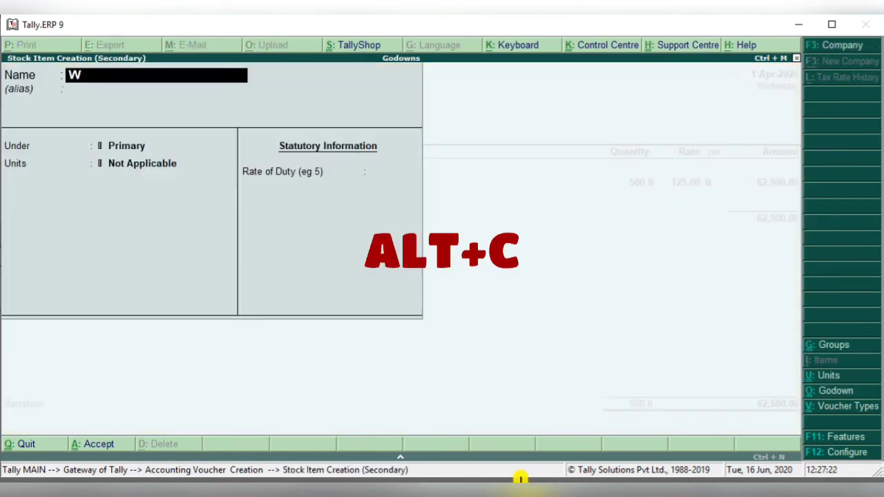
{"action": "type", "text": "heat"}
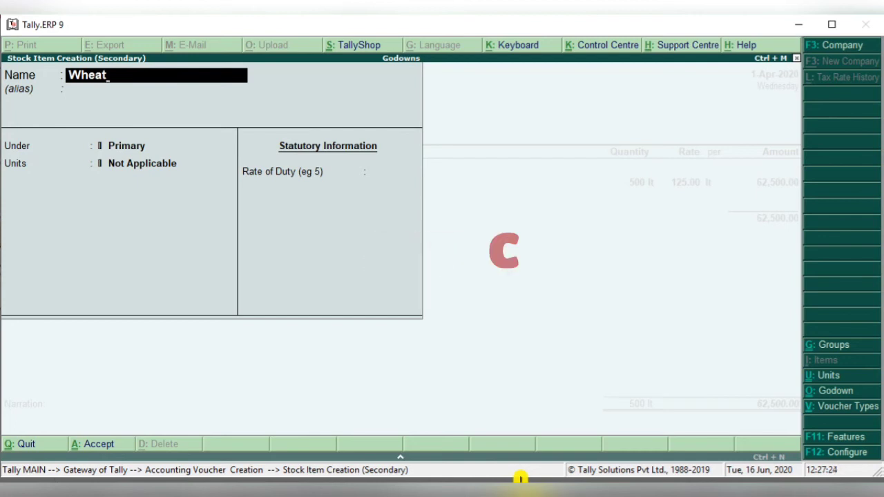
{"action": "key", "text": "Return"}
{"action": "key", "text": "Return"}
{"action": "key", "text": "Return"}
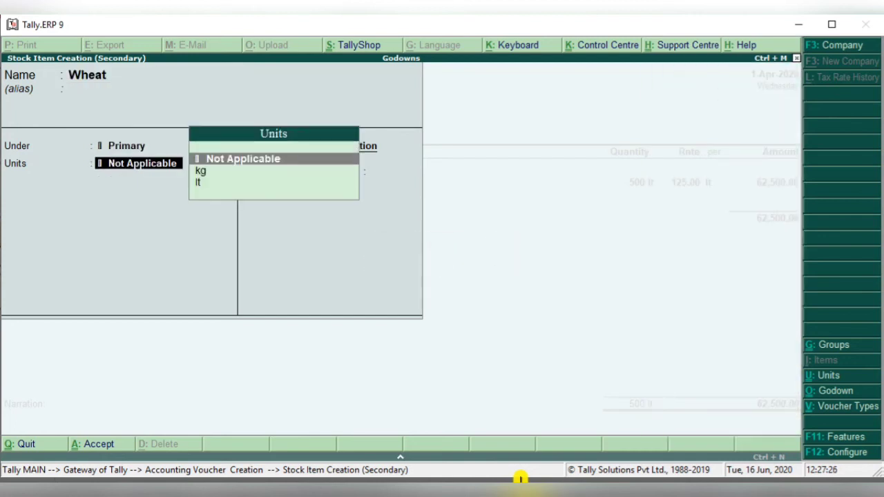
{"action": "key", "text": "Down"}
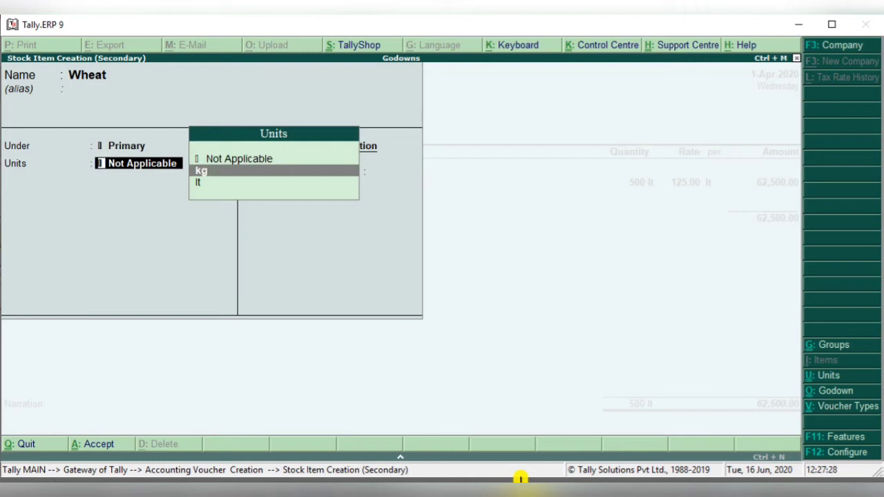
{"action": "key", "text": "Return"}
{"action": "key", "text": "Return"}
{"action": "key", "text": "Return"}
{"action": "key", "text": "Return"}
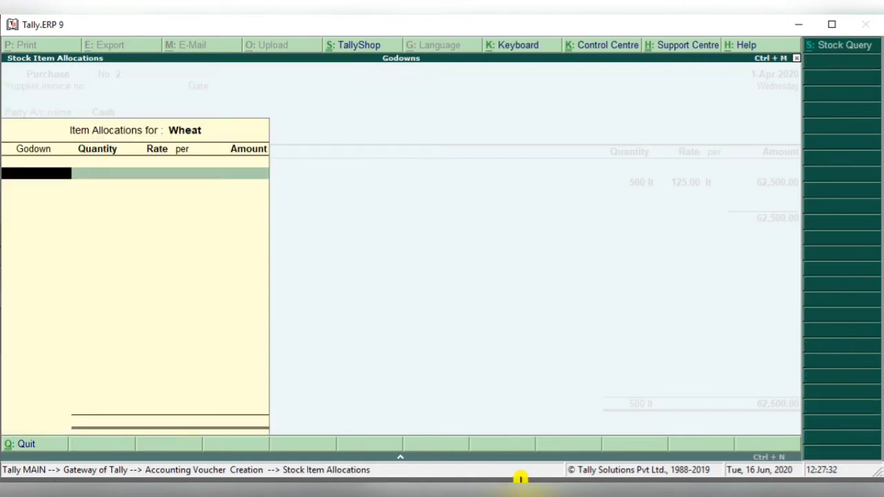
Allocate 900 kg of Wheat to the Lucknow godown at a rate of 30 per kg and accept the allocation
{"action": "type", "text": "A"}
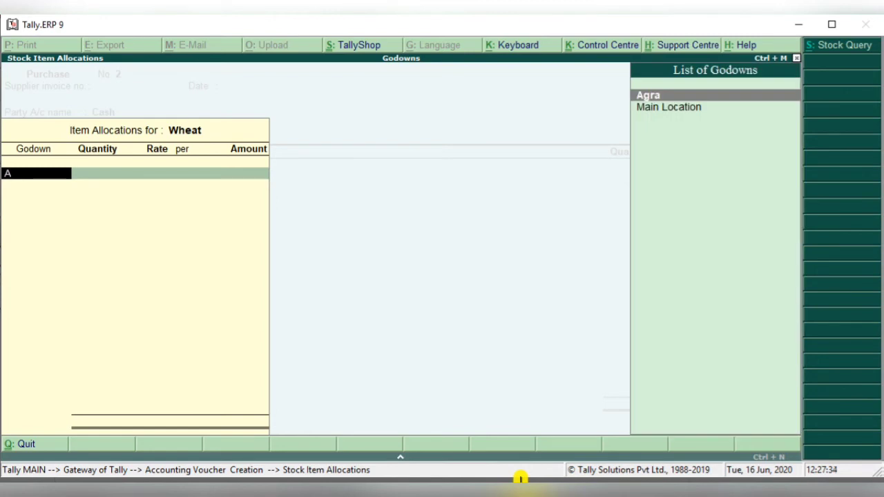
{"action": "key", "text": "BackSpace"}
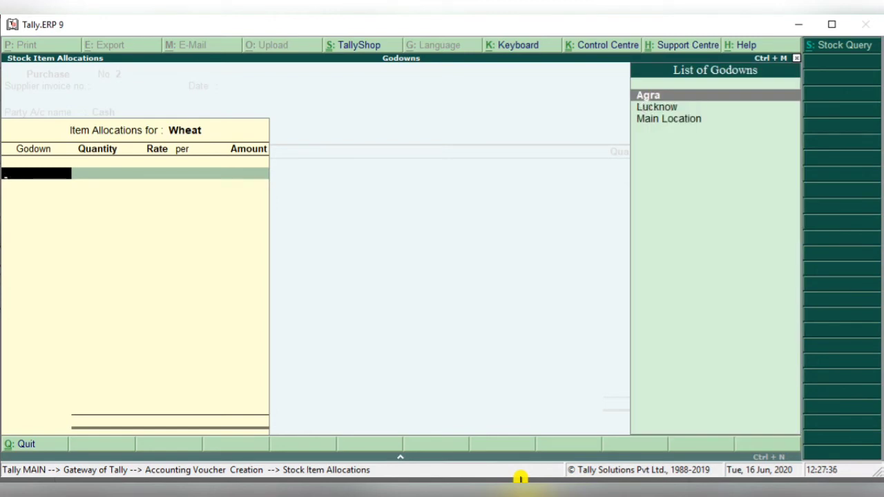
{"action": "key", "text": "Down"}
{"action": "key", "text": "Return"}
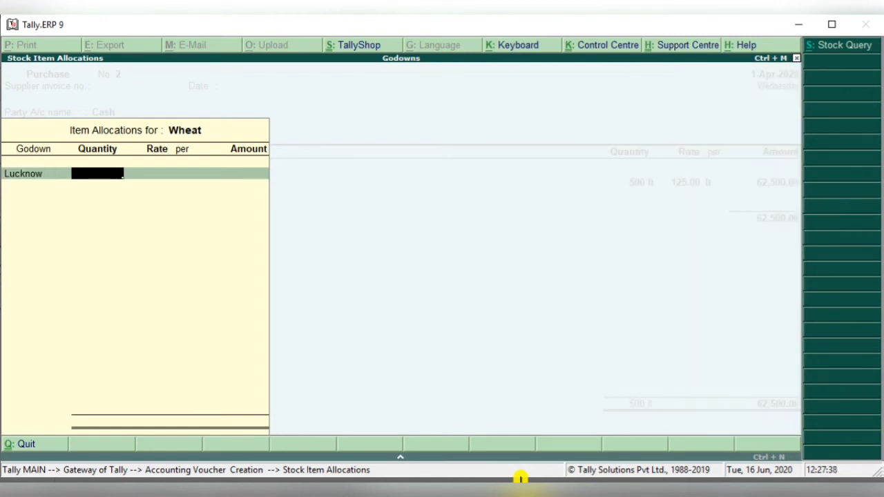
{"action": "type", "text": "9000"}
{"action": "key", "text": "BackSpace"}
{"action": "type", "text": "kg"}
{"action": "key", "text": "Return"}
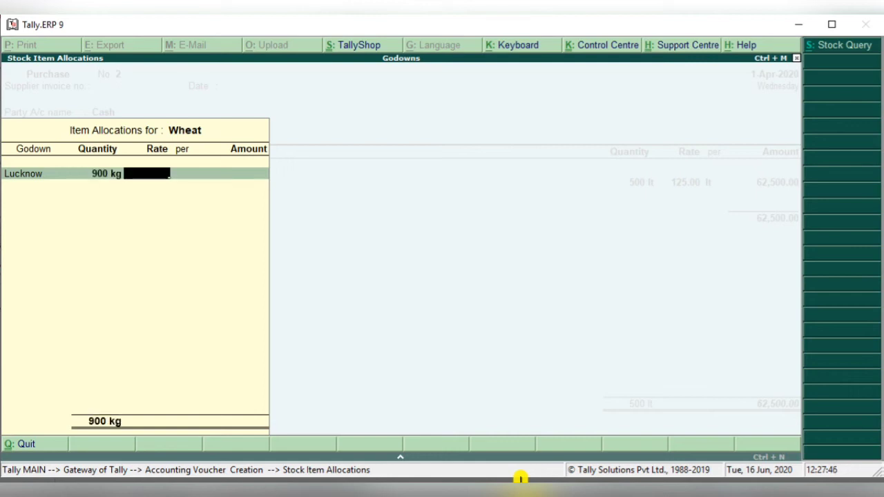
{"action": "type", "text": "30"}
{"action": "key", "text": "Return"}
{"action": "key", "text": "Return"}
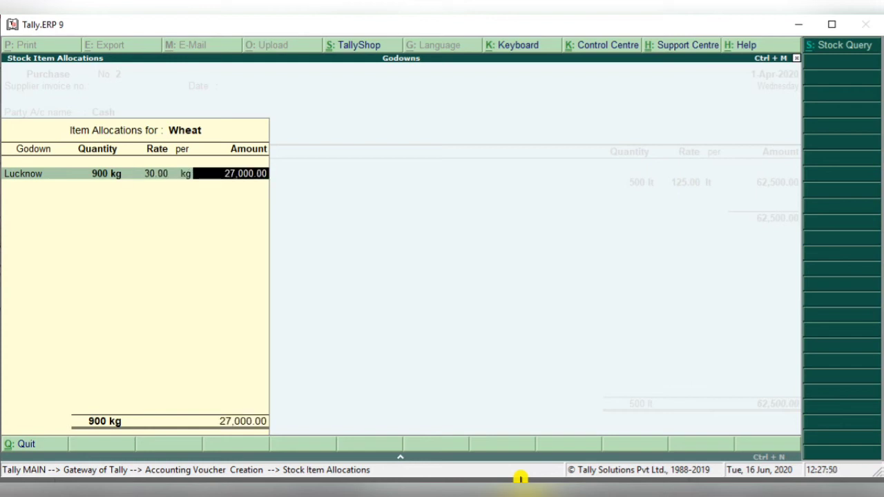
{"action": "key", "text": "Return"}
{"action": "key", "text": "Return"}
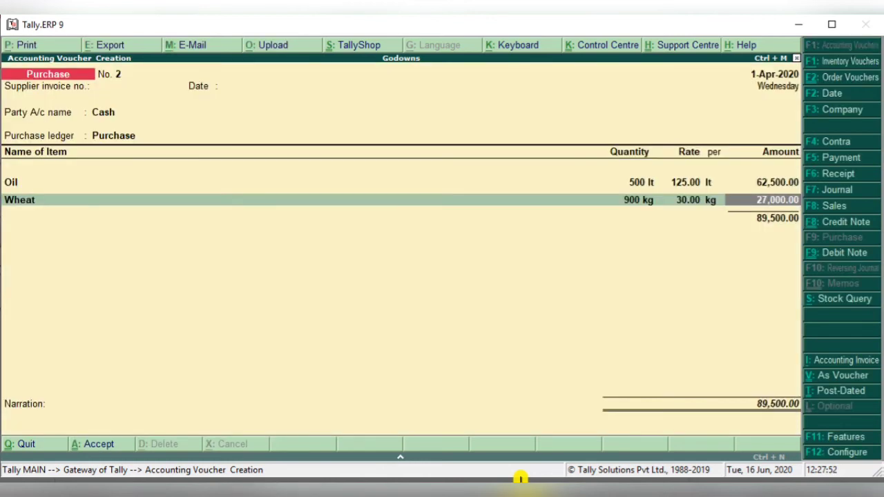
End the item list after Wheat, leave the narration blank and save purchase voucher No. 2
{"action": "key", "text": "Return"}
{"action": "key", "text": "Return"}
{"action": "key", "text": "Return"}
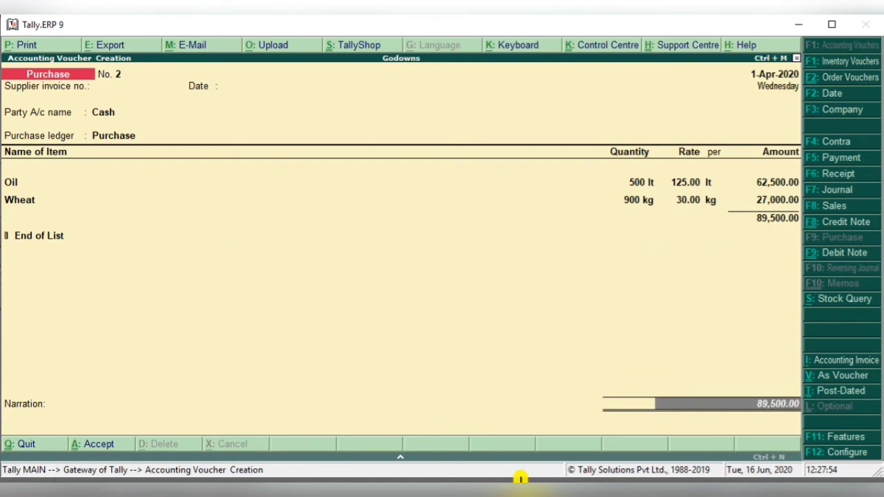
{"action": "key", "text": "Return"}
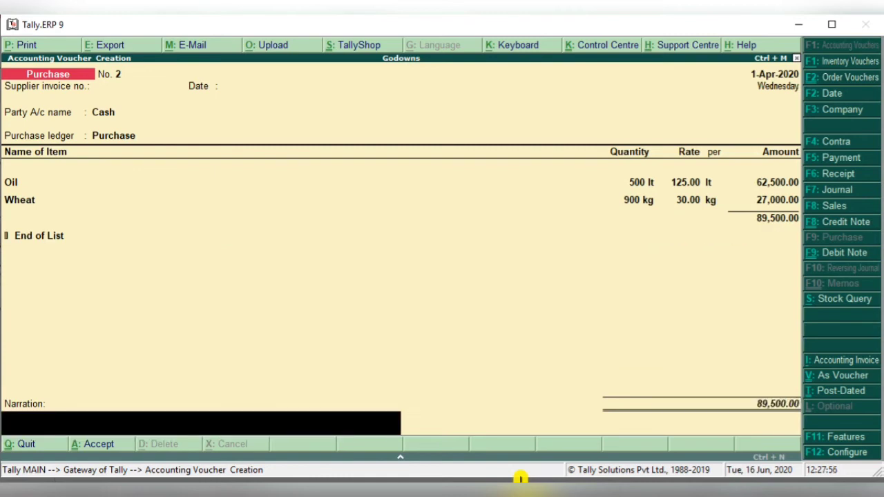
{"action": "key", "text": "Return"}
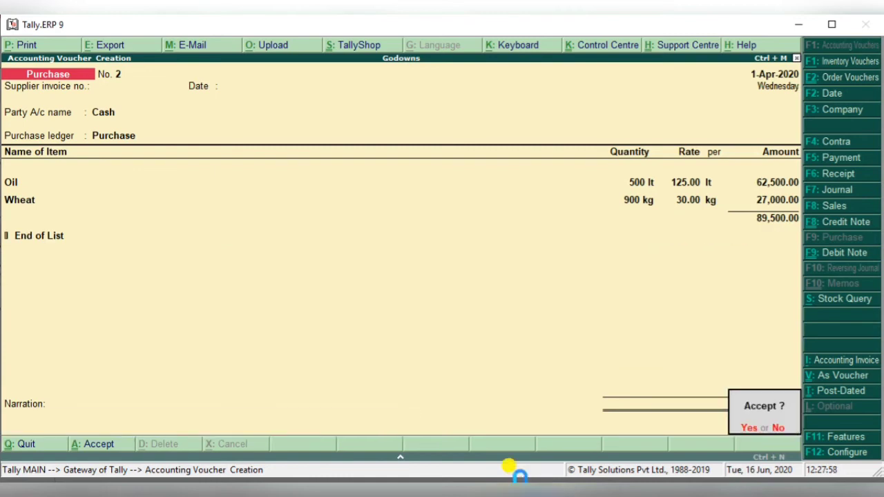
{"action": "key", "text": "Return"}
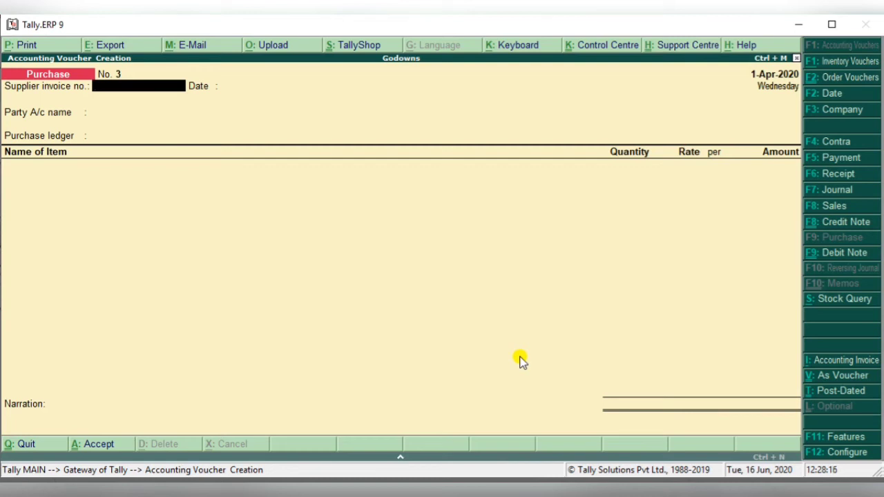
Quit the blank purchase voucher No. 3 without saving and return to the Gateway of Tally
{"action": "key", "text": "Escape"}
{"action": "key", "text": "Return"}
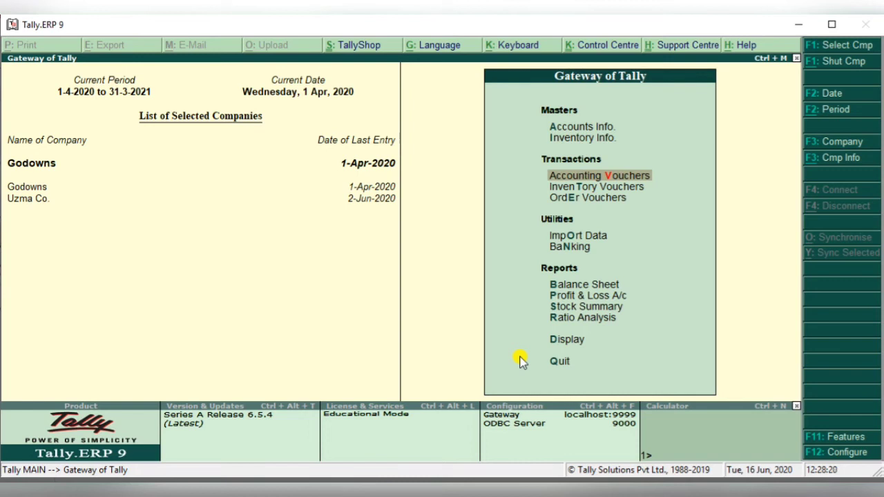
{"action": "key", "text": "Down"}
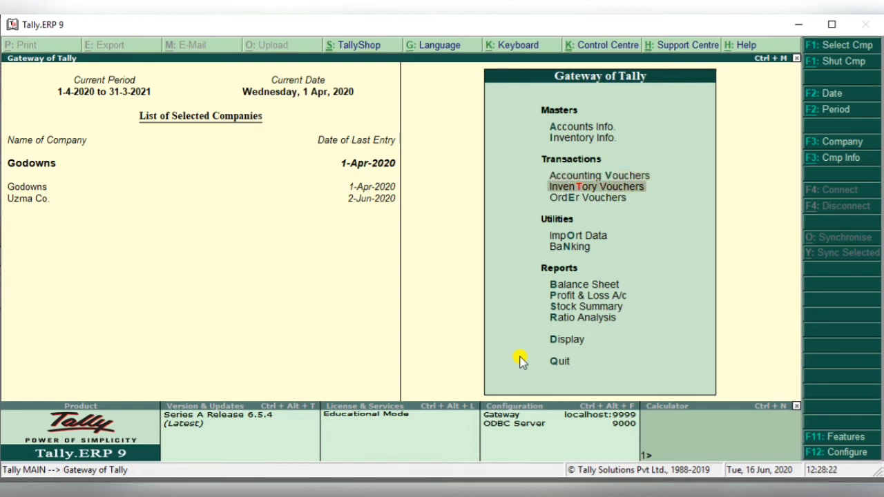
{"action": "key", "text": "Return"}
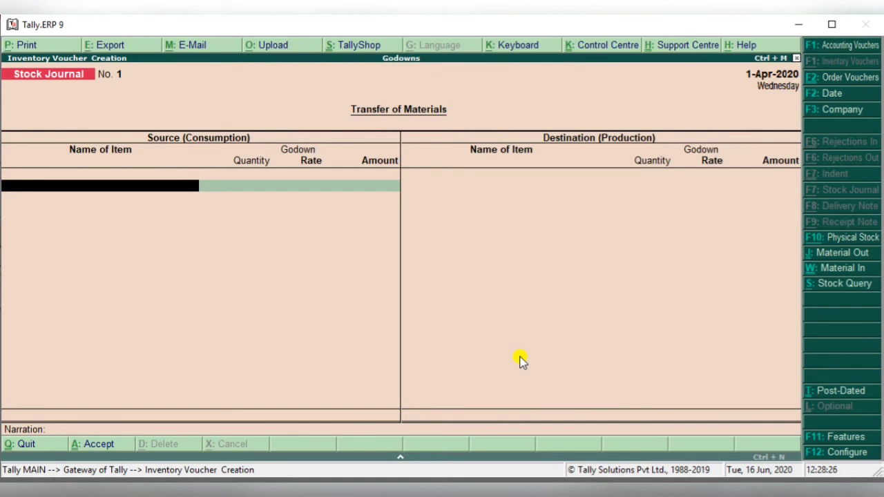
{"action": "key", "text": "Escape"}
{"action": "key", "text": "Return"}
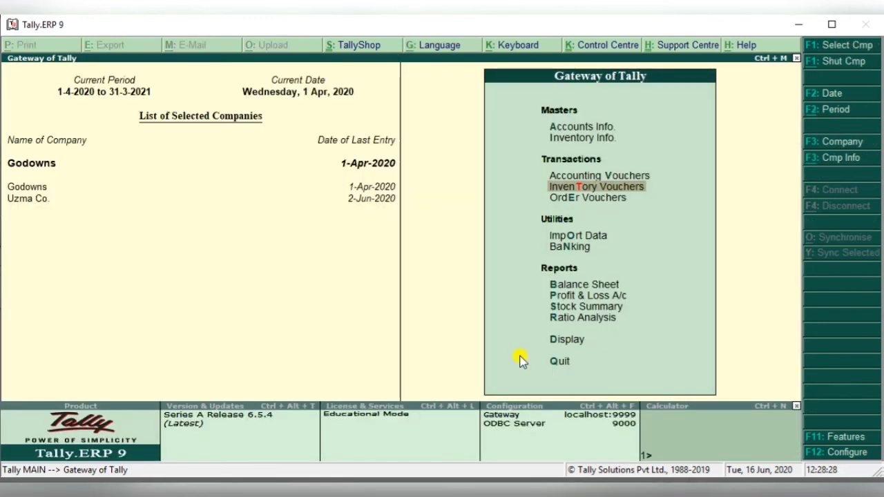
Switch from accounting vouchers to a Stock Journal and add 300 kg of Hari Patti from the Agra godown as source at 120 per kg
{"action": "key", "text": "v"}
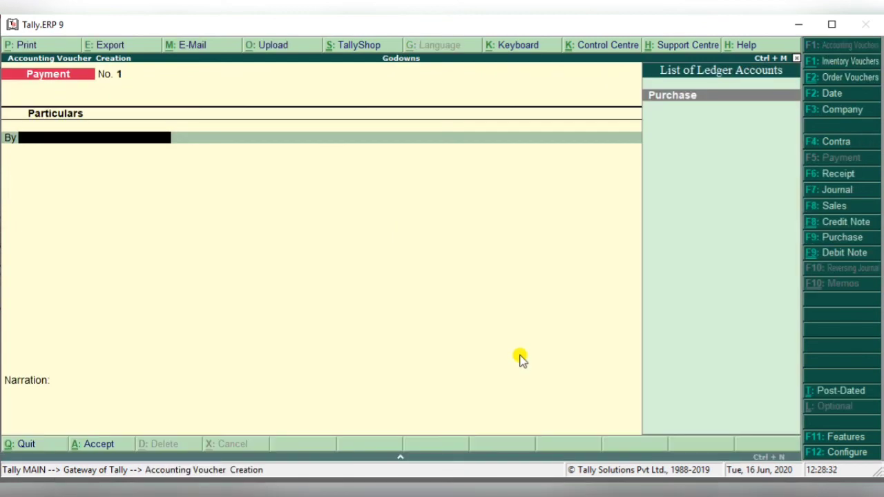
{"action": "key", "text": "alt+F1"}
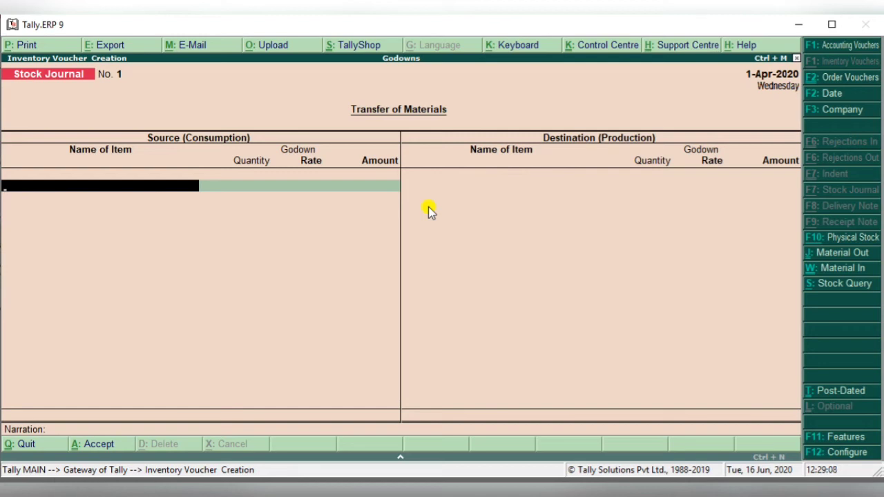
{"action": "type", "text": "H"}
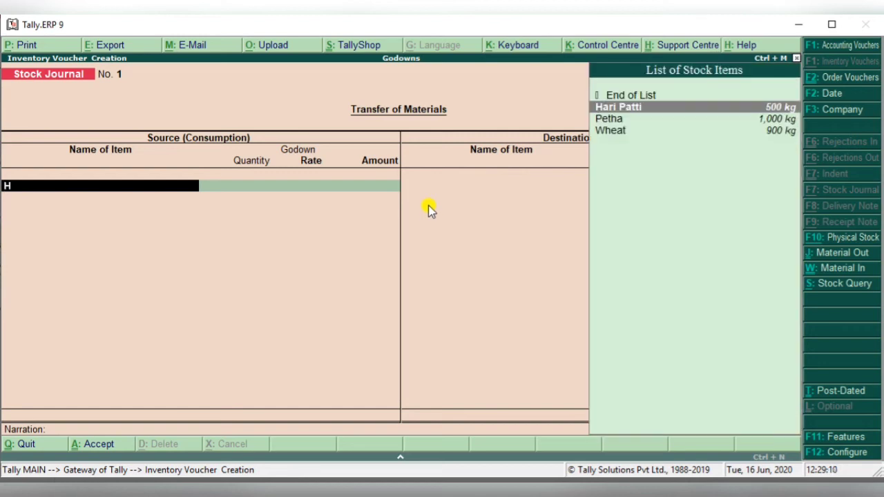
{"action": "key", "text": "Return"}
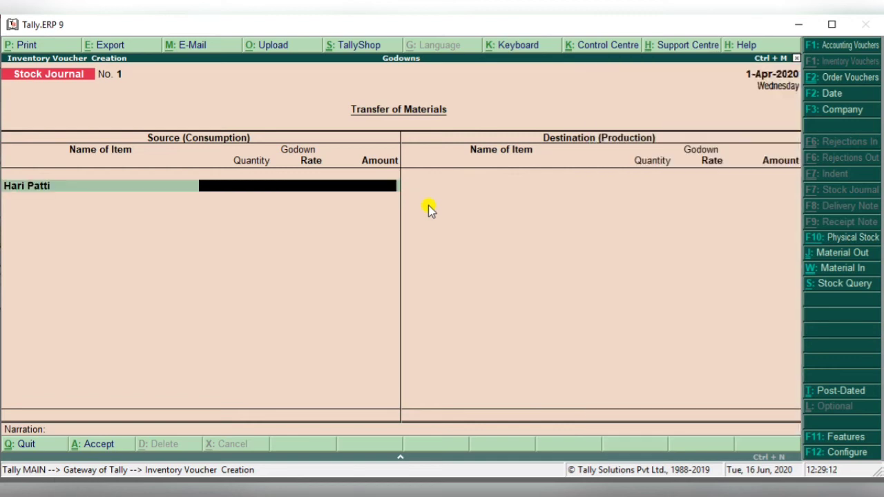
{"action": "type", "text": "A"}
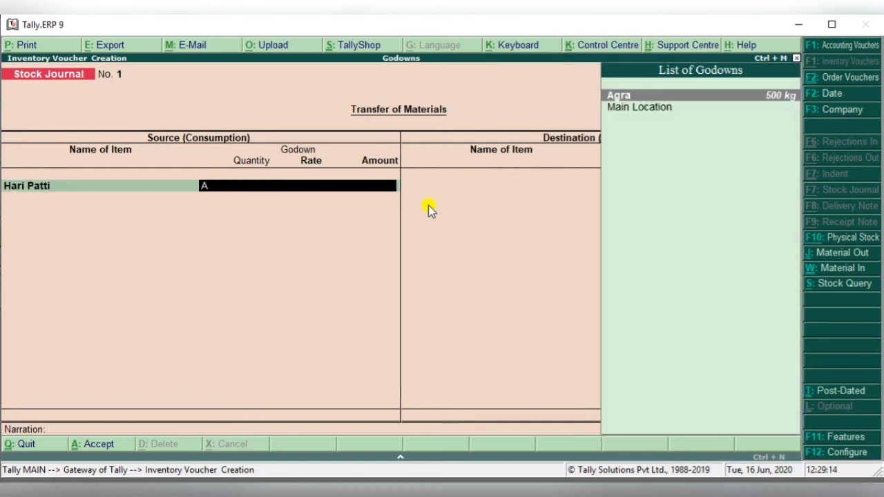
{"action": "key", "text": "Return"}
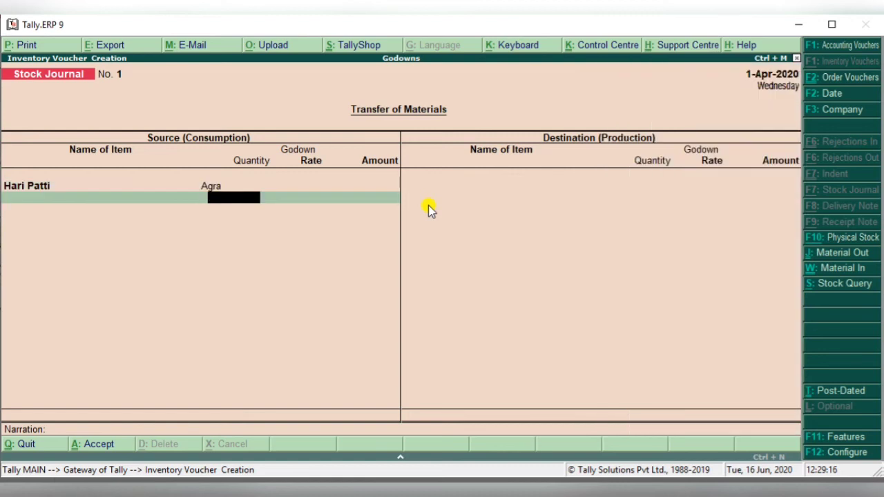
{"action": "type", "text": "300"}
{"action": "key", "text": "Return"}
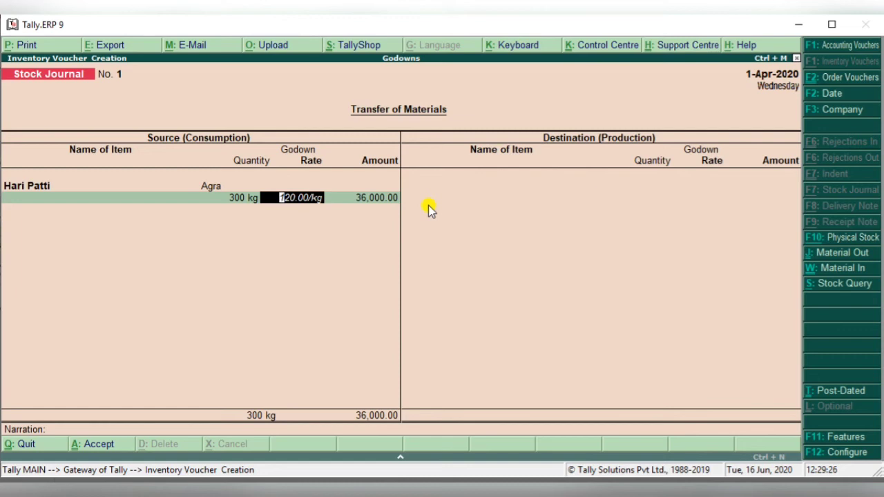
{"action": "key", "text": "Return"}
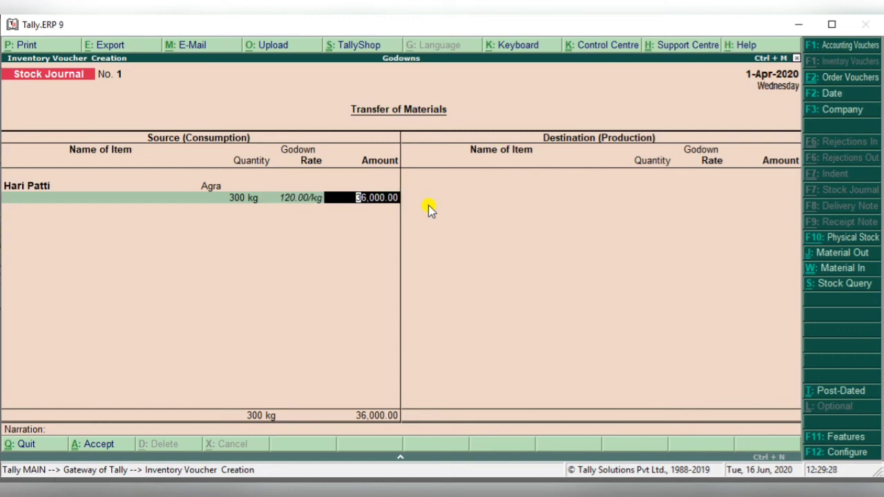
{"action": "key", "text": "Return"}
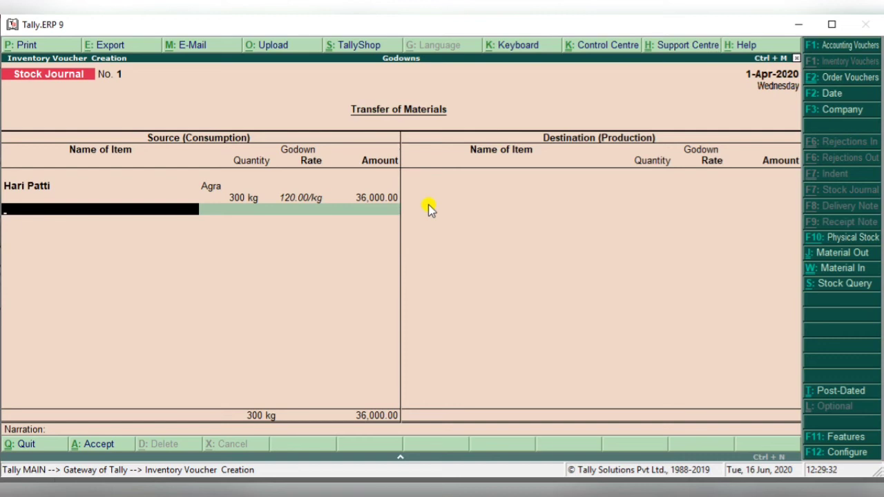
Add 500 kg of Petha from the Agra godown at 200 per kg as the second source item and end the source list
{"action": "type", "text": "Pe"}
{"action": "key", "text": "Return"}
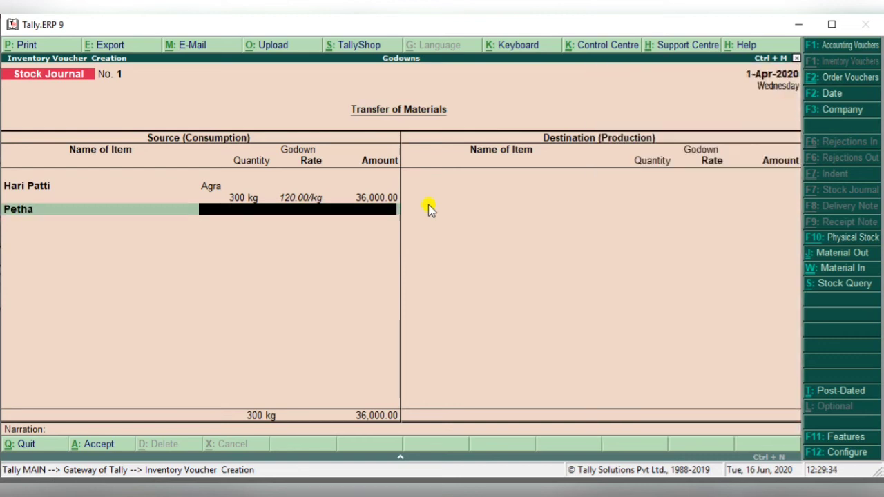
{"action": "type", "text": "Ag"}
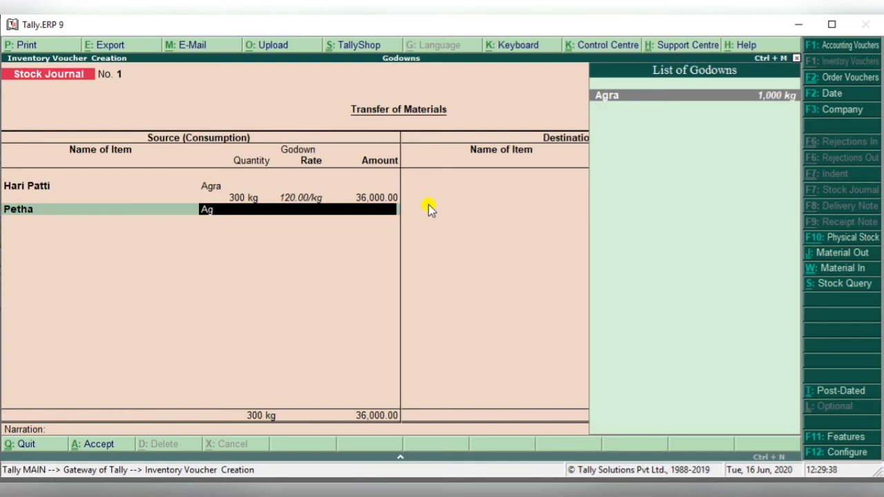
{"action": "key", "text": "Return"}
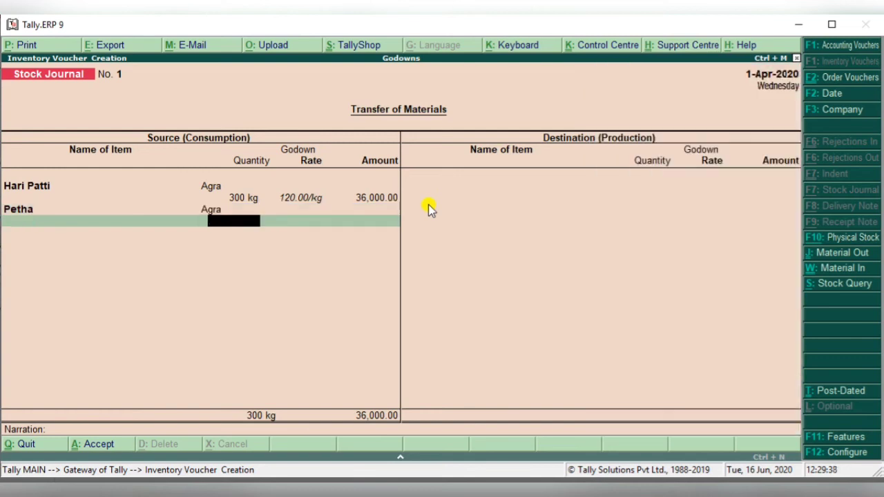
{"action": "type", "text": "500"}
{"action": "key", "text": "Return"}
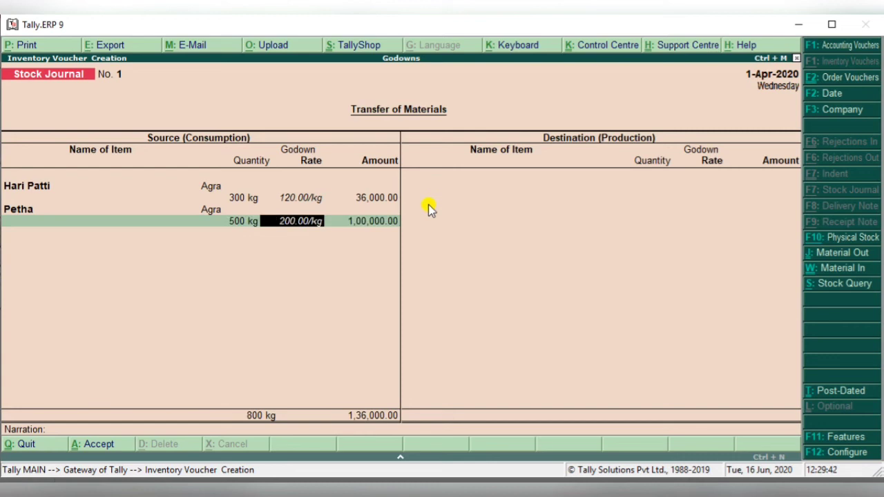
{"action": "key", "text": "Return"}
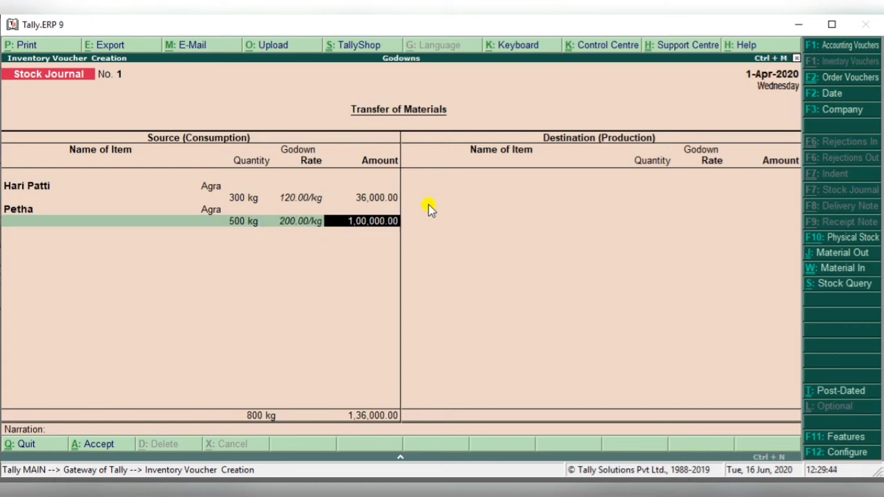
{"action": "key", "text": "Return"}
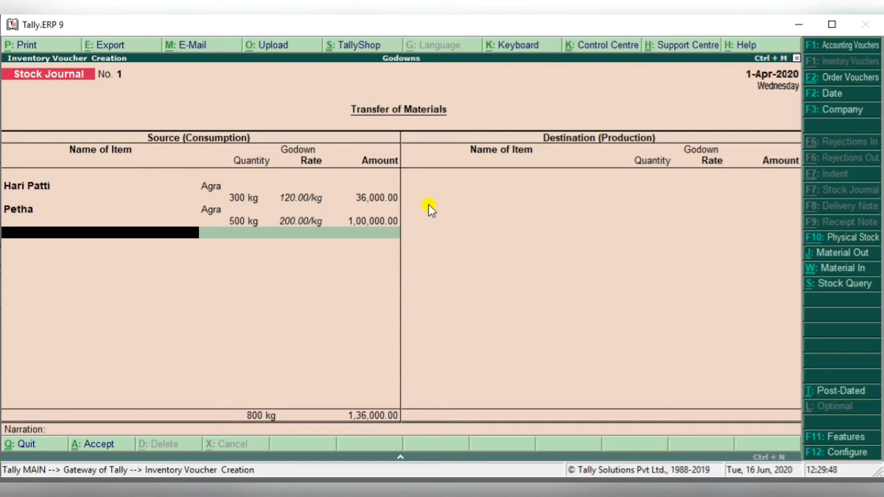
{"action": "key", "text": "Return"}
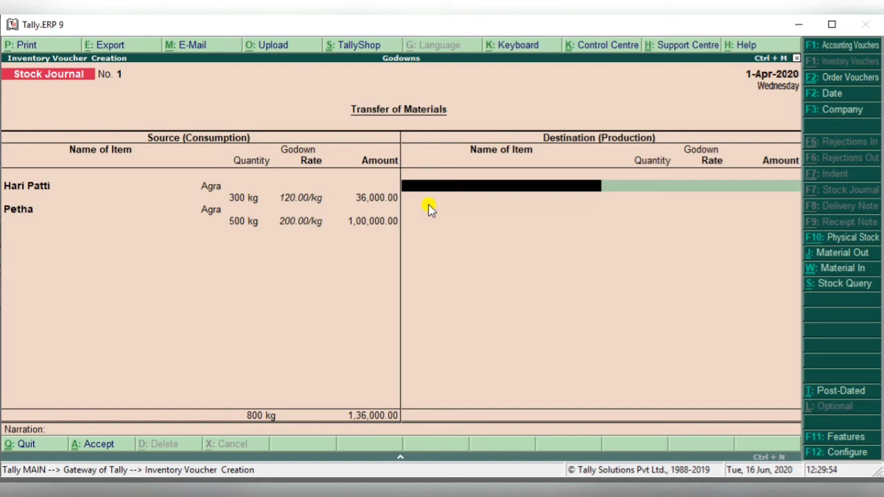
Enter 300 kg of Hari Patti at 120 per kg for the Lucknow godown as the first destination item
{"action": "type", "text": "Hari"}
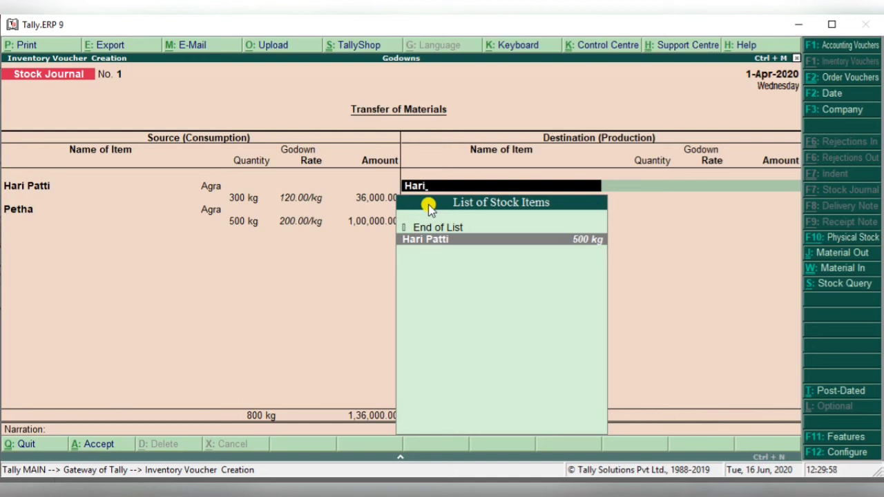
{"action": "key", "text": "Return"}
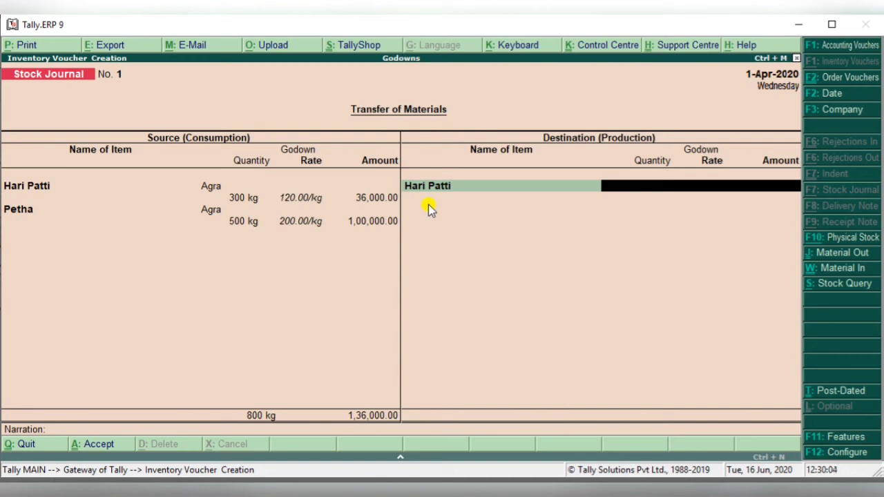
{"action": "type", "text": "Lu"}
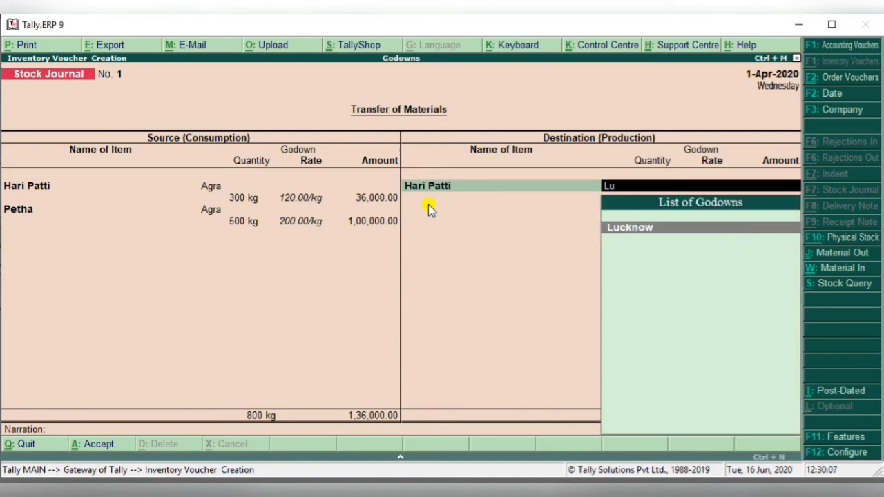
{"action": "key", "text": "Return"}
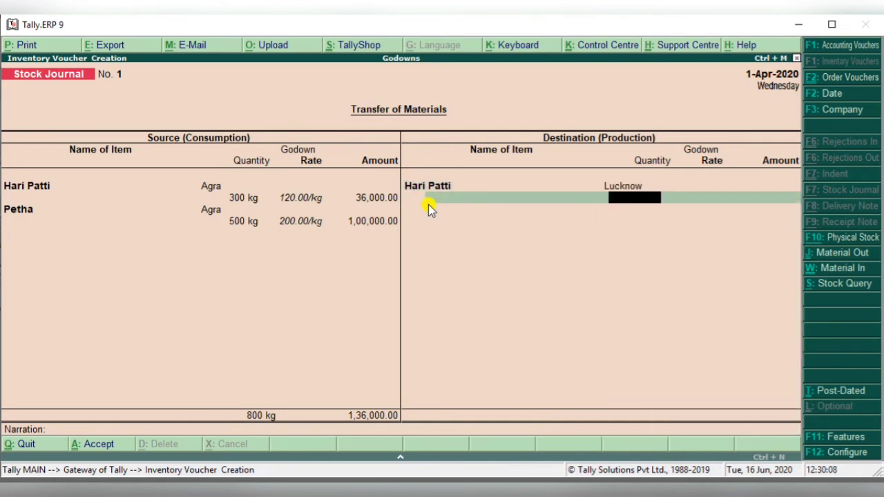
{"action": "type", "text": "300"}
{"action": "key", "text": "Return"}
{"action": "key", "text": "Return"}
{"action": "key", "text": "Return"}
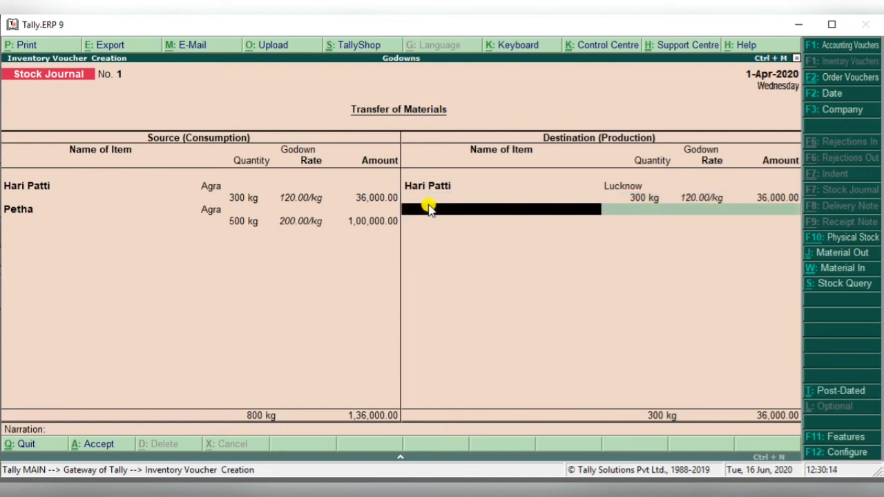
Enter 500 kg of Petha at 200 per kg for the Lucknow godown as the second destination item
{"action": "type", "text": "Pe"}
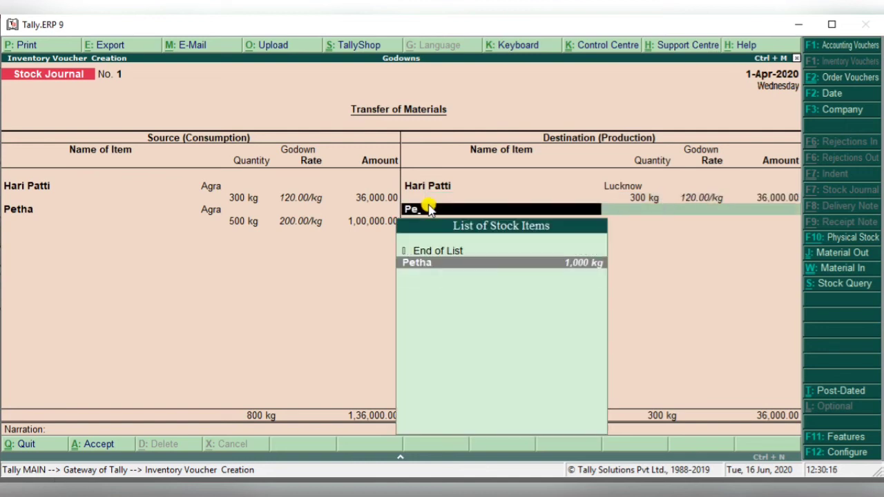
{"action": "key", "text": "Return"}
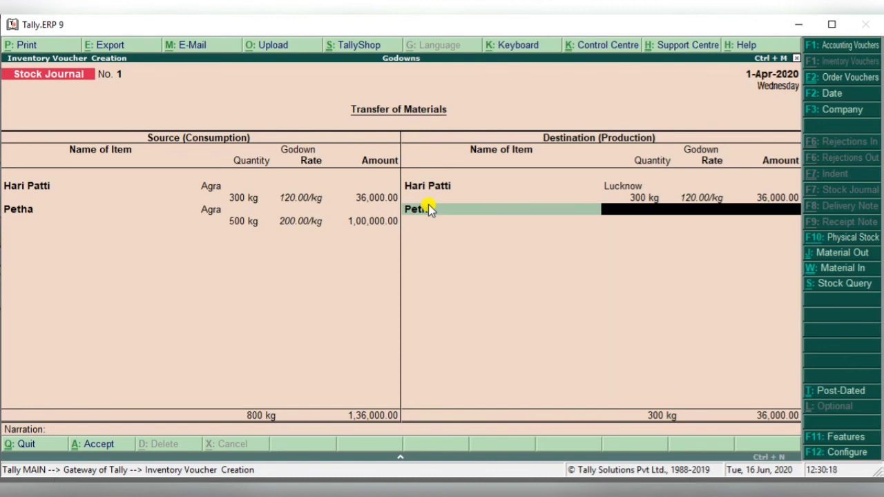
{"action": "key", "text": "Return"}
{"action": "key", "text": "Return"}
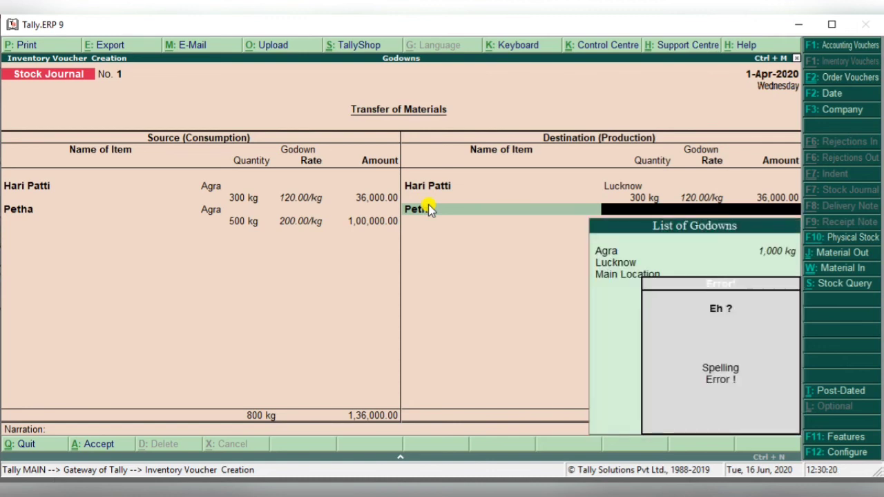
{"action": "key", "text": "Down"}
{"action": "key", "text": "Down"}
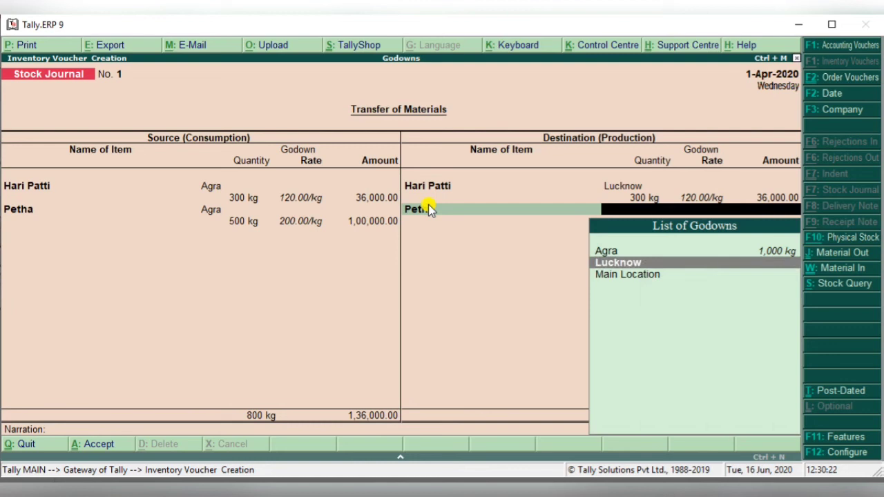
{"action": "key", "text": "Return"}
{"action": "type", "text": "500"}
{"action": "key", "text": "Return"}
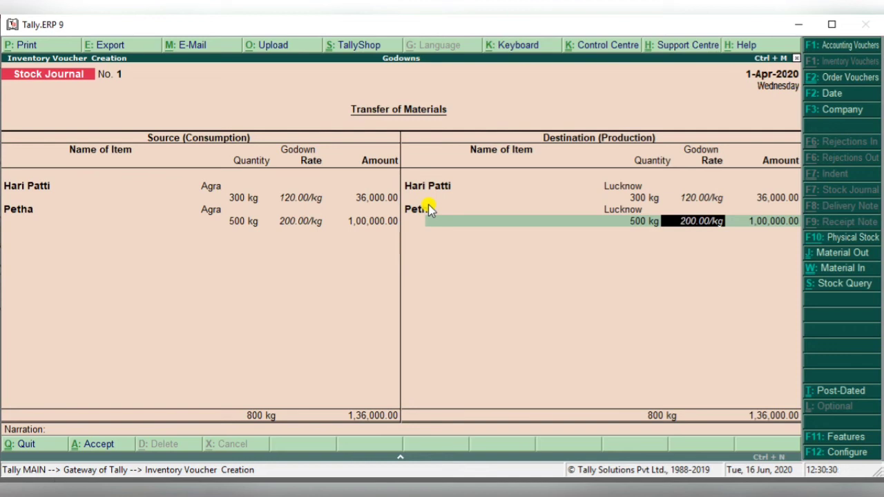
{"action": "key", "text": "Return"}
{"action": "key", "text": "Return"}
End the destination list, leave the narration blank and save stock journal No. 1
{"action": "key", "text": "Return"}
{"action": "key", "text": "Return"}
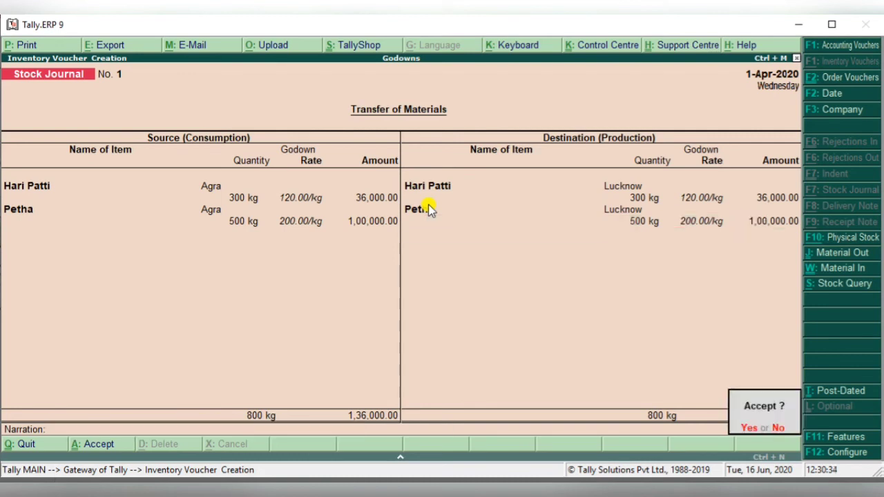
{"action": "key", "text": "Return"}
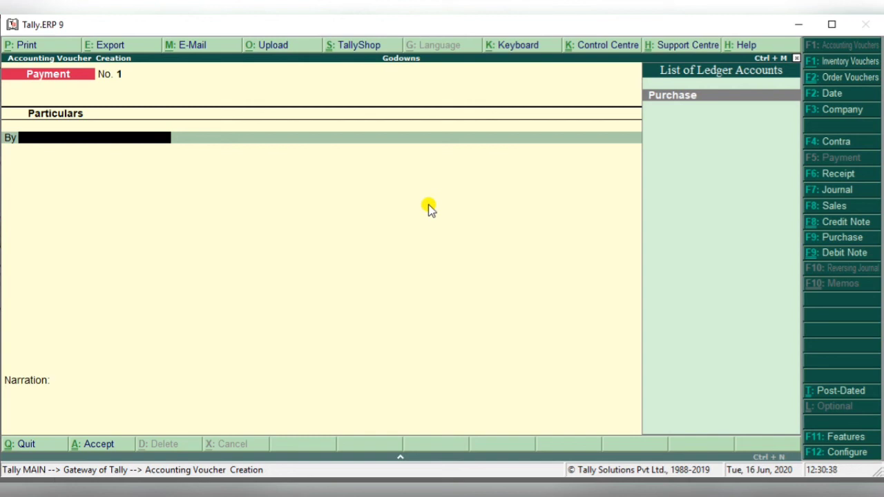
Start a new stock journal and enter 400 lt of Oil from the Lucknow godown at 125 per lt as the first source item
{"action": "key", "text": "alt+F7"}
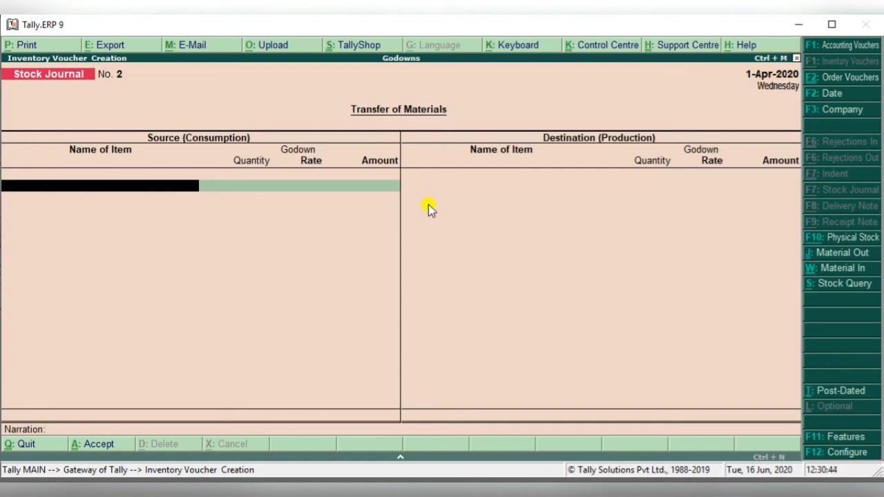
{"action": "type", "text": "L"}
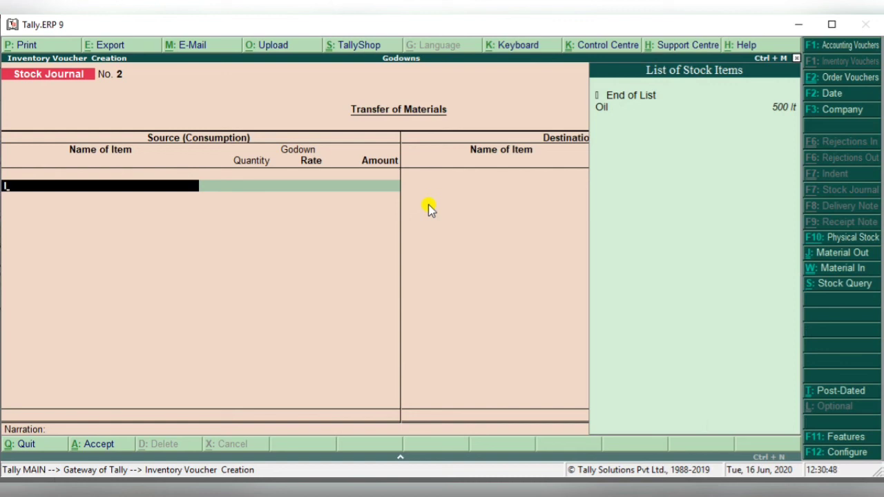
{"action": "key", "text": "Down"}
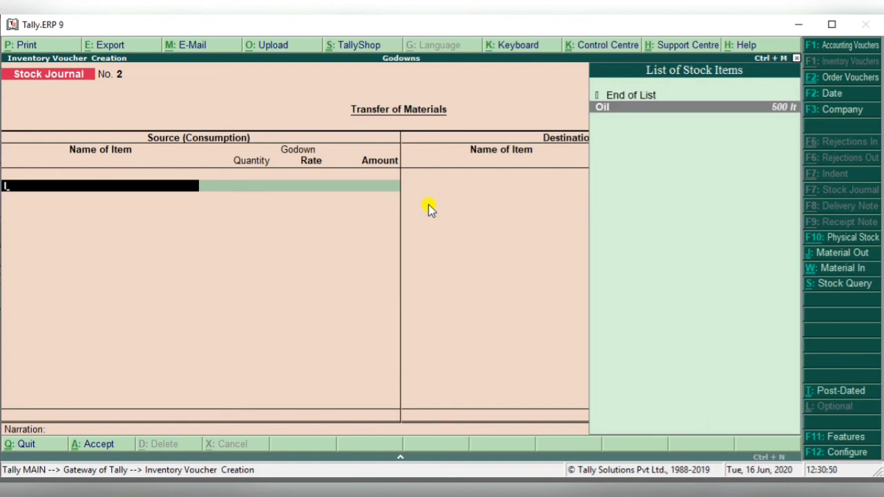
{"action": "key", "text": "Return"}
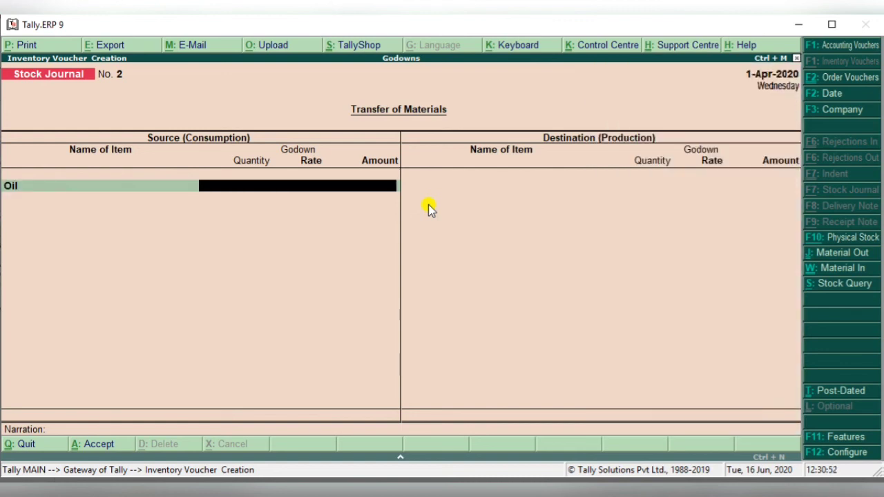
{"action": "type", "text": "Lu"}
{"action": "key", "text": "Return"}
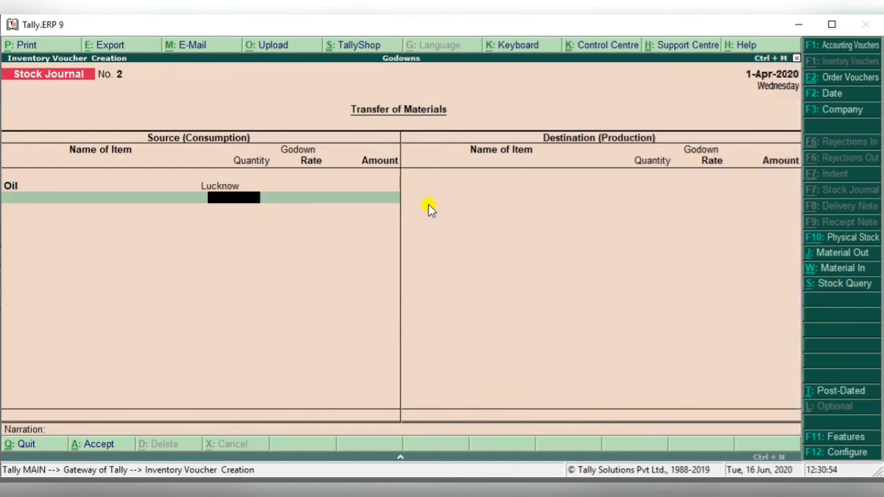
{"action": "type", "text": "400"}
{"action": "key", "text": "Return"}
{"action": "key", "text": "Return"}
{"action": "key", "text": "Return"}
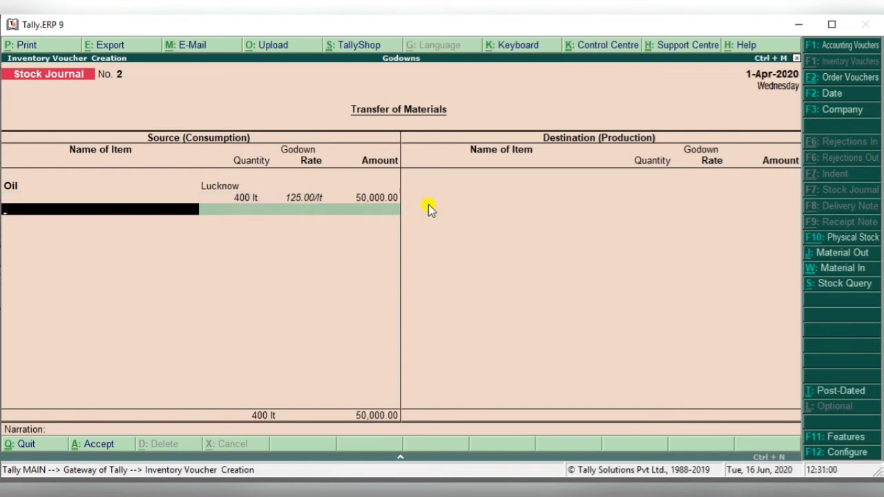
Add 500 kg of Wheat from the Lucknow godown at 30 per kg as the second source item and end the source list
{"action": "type", "text": "Whe"}
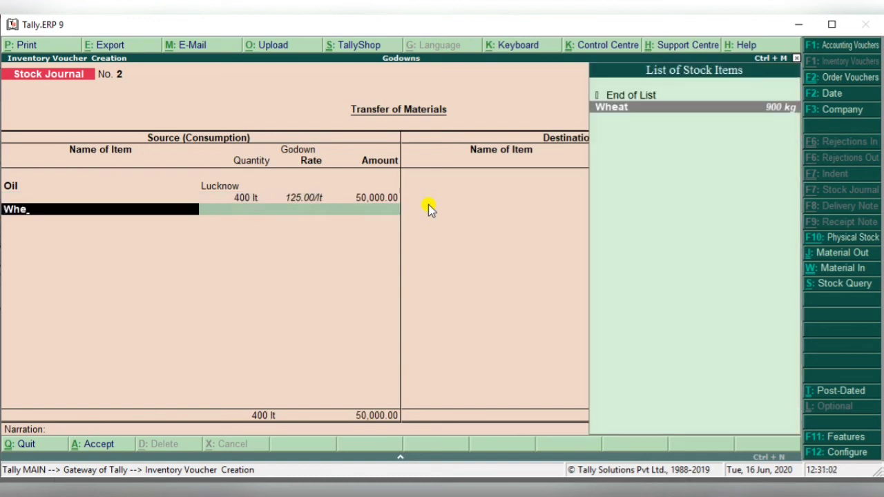
{"action": "key", "text": "Return"}
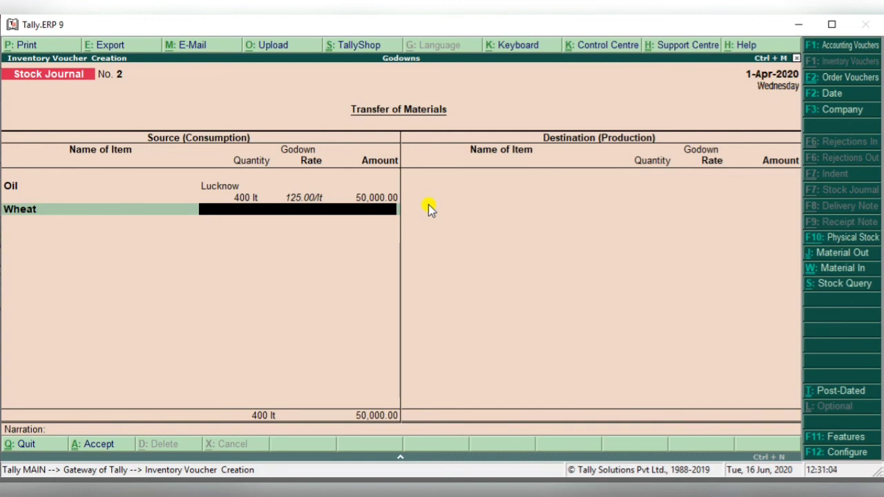
{"action": "key", "text": "Return"}
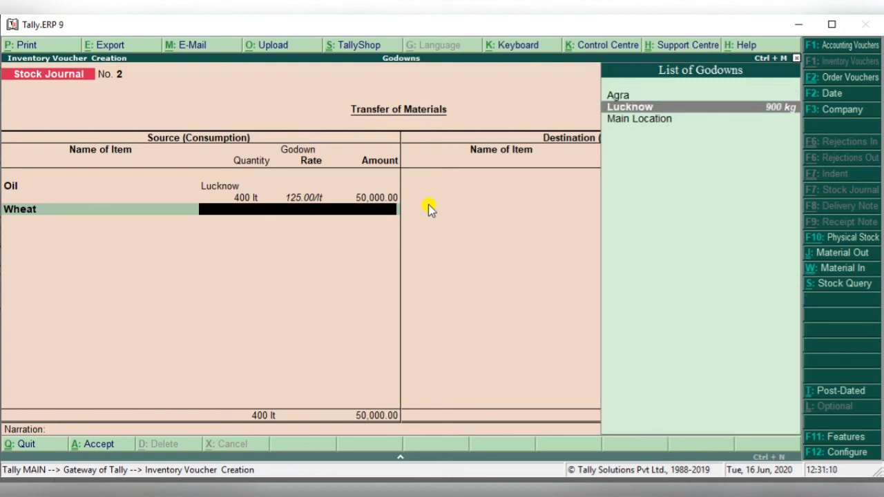
{"action": "key", "text": "Return"}
{"action": "type", "text": "500"}
{"action": "key", "text": "Return"}
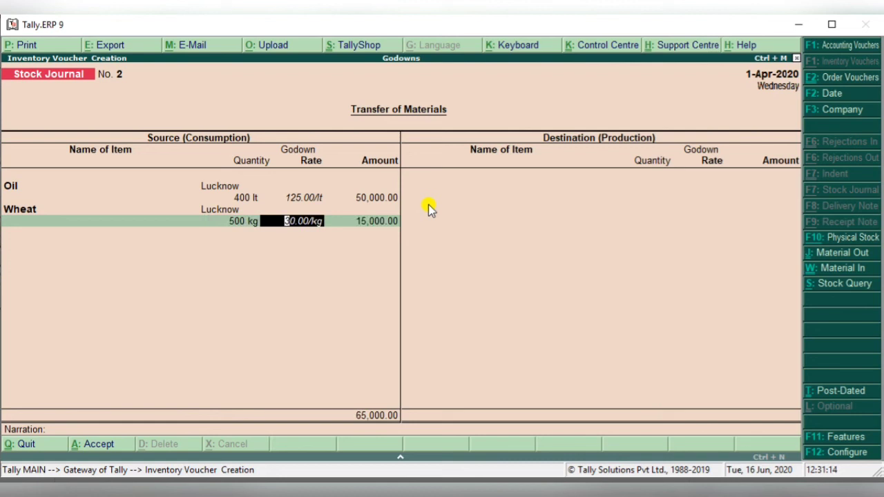
{"action": "key", "text": "Return"}
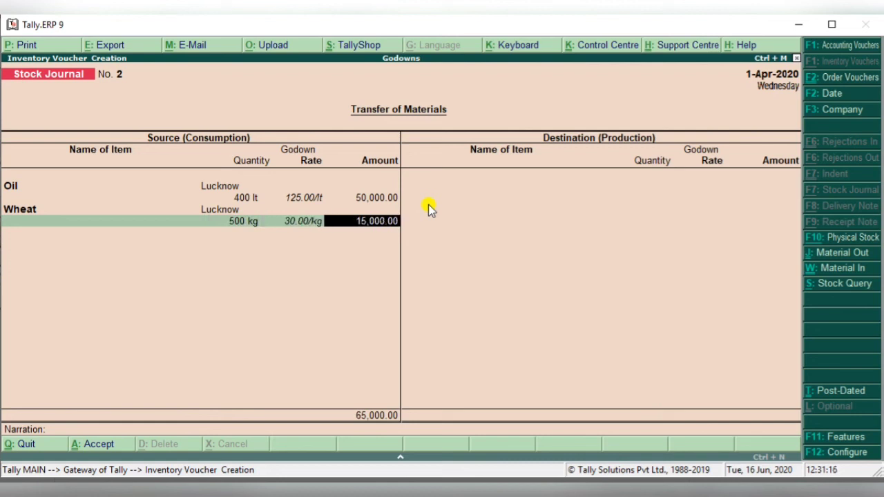
{"action": "key", "text": "Return"}
{"action": "key", "text": "Return"}
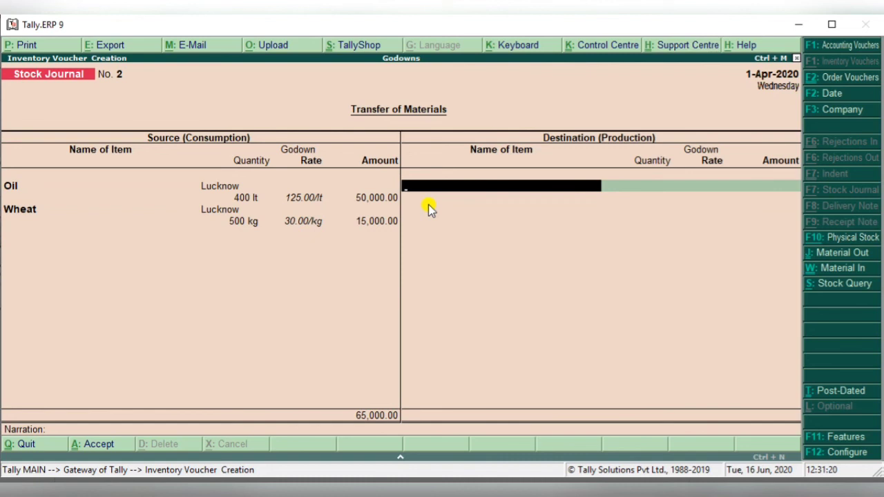
Enter 500 kg of Wheat at 30 per kg for the Agra godown as the first destination item
{"action": "type", "text": "a"}
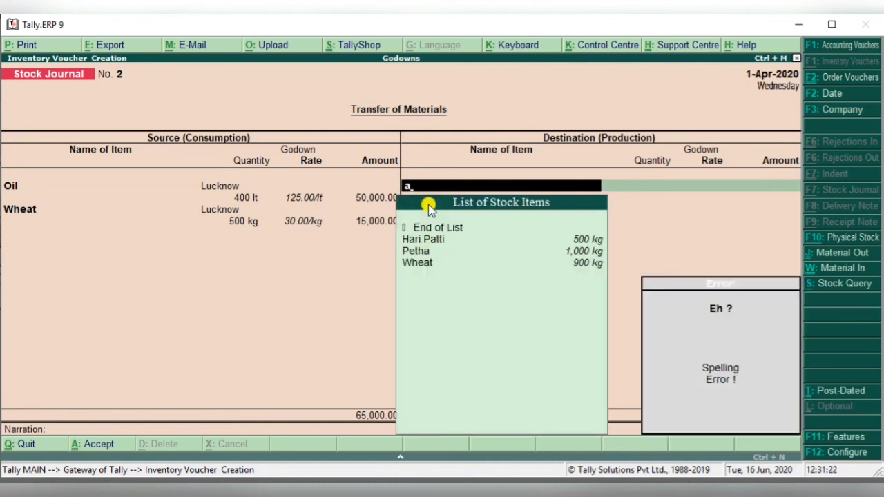
{"action": "key", "text": "Down"}
{"action": "key", "text": "Down"}
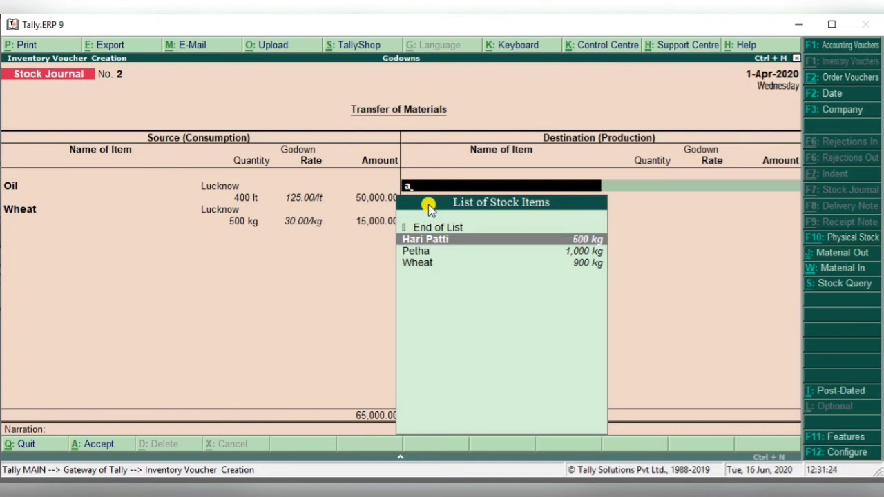
{"action": "key", "text": "Down"}
{"action": "key", "text": "Down"}
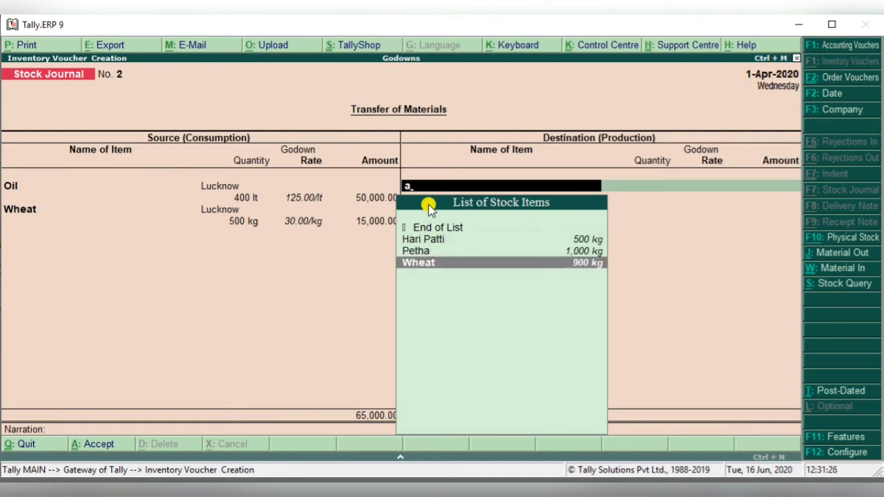
{"action": "key", "text": "Return"}
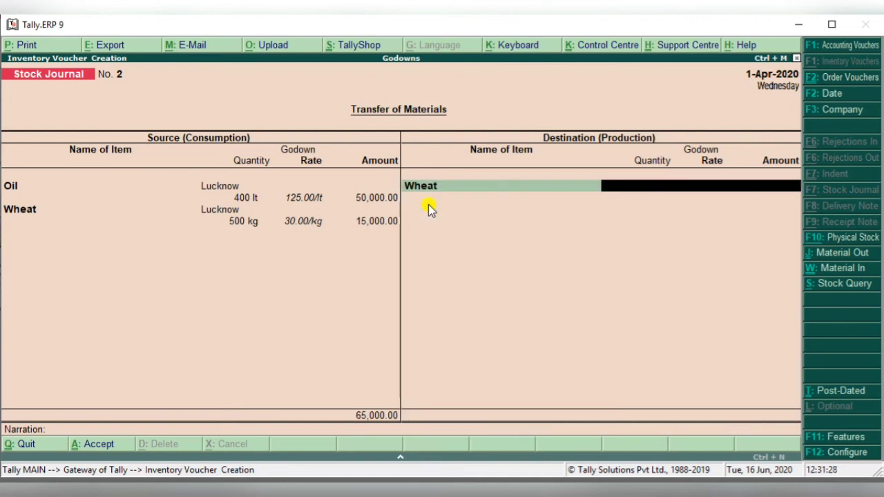
{"action": "key", "text": "Return"}
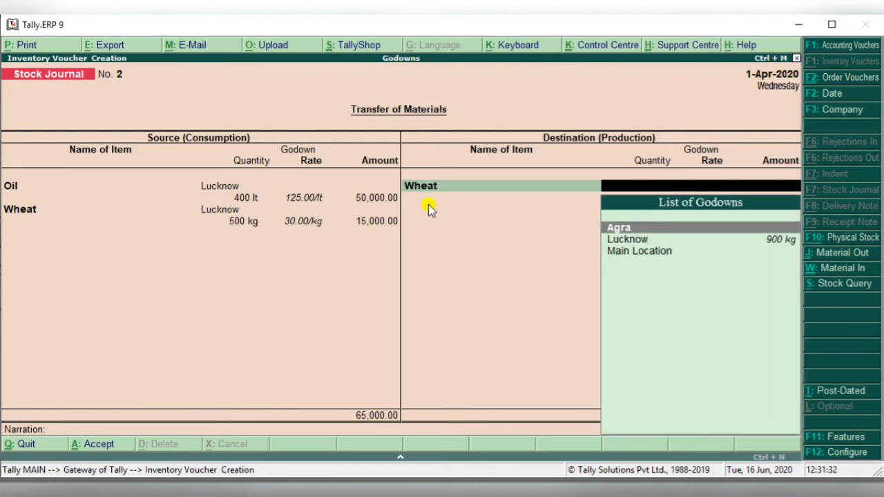
{"action": "key", "text": "Down"}
{"action": "key", "text": "Up"}
{"action": "key", "text": "Return"}
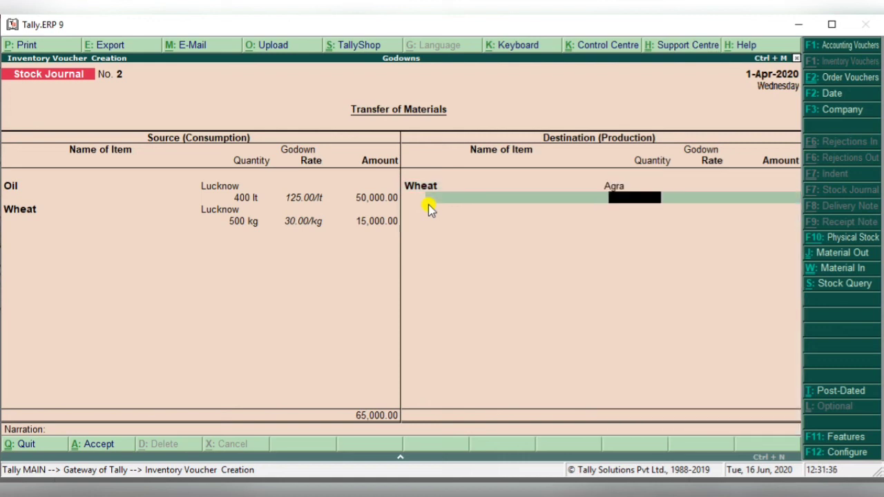
{"action": "type", "text": "500"}
{"action": "key", "text": "Return"}
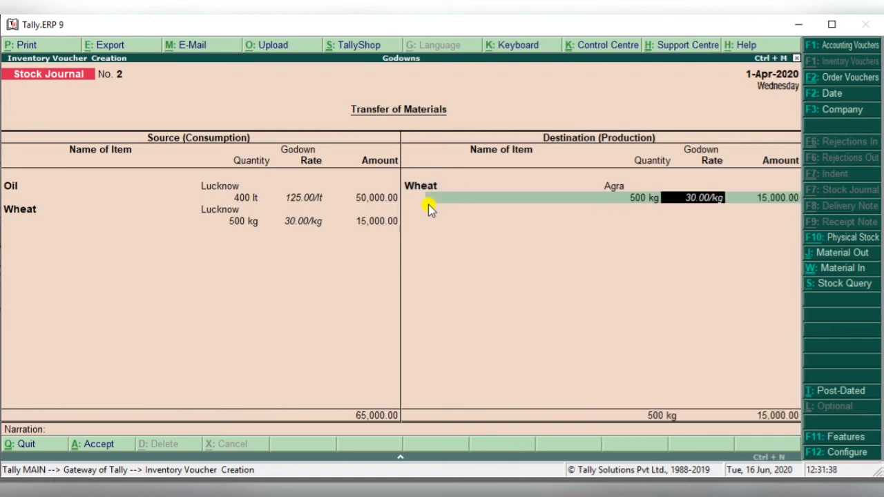
{"action": "key", "text": "Return"}
{"action": "key", "text": "Return"}
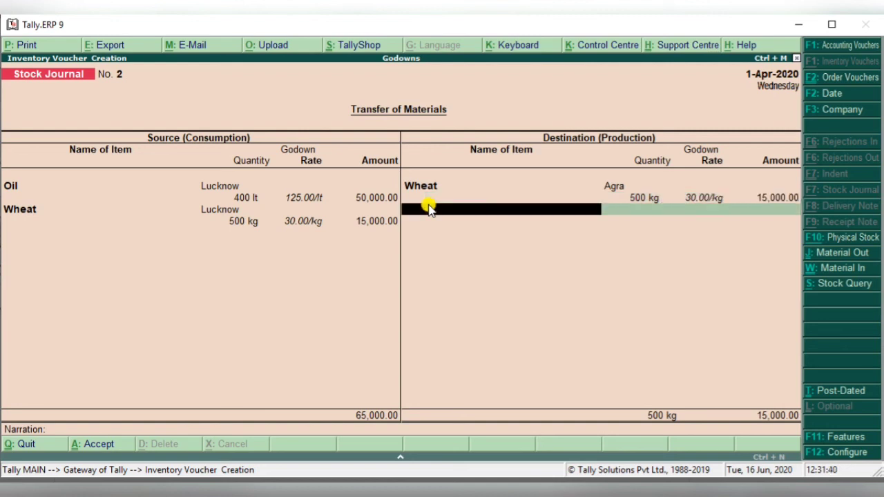
Enter 400 lt of Oil at 125 per lt for the Agra godown as the second destination item
{"action": "type", "text": "Oil"}
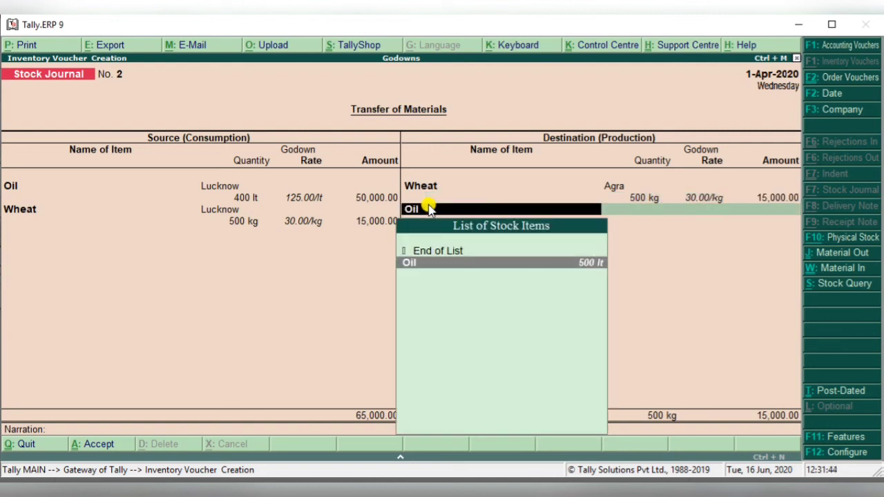
{"action": "key", "text": "Return"}
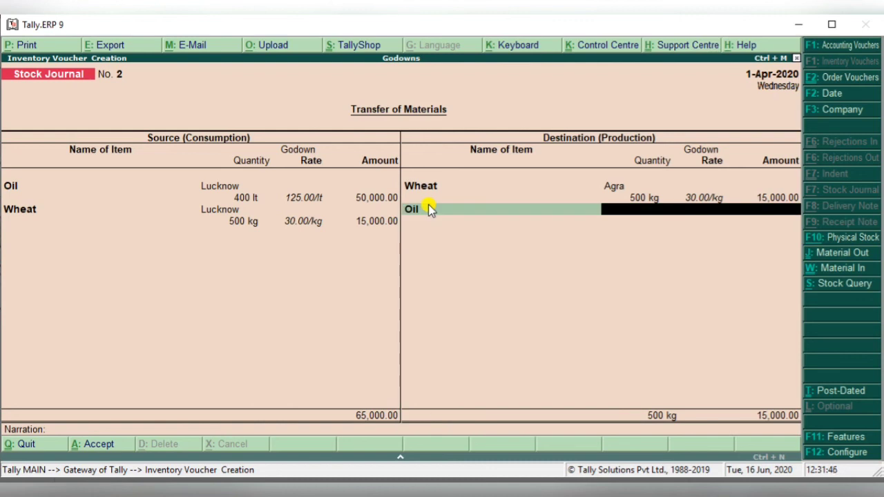
{"action": "key", "text": "BackSpace"}
{"action": "key", "text": "BackSpace"}
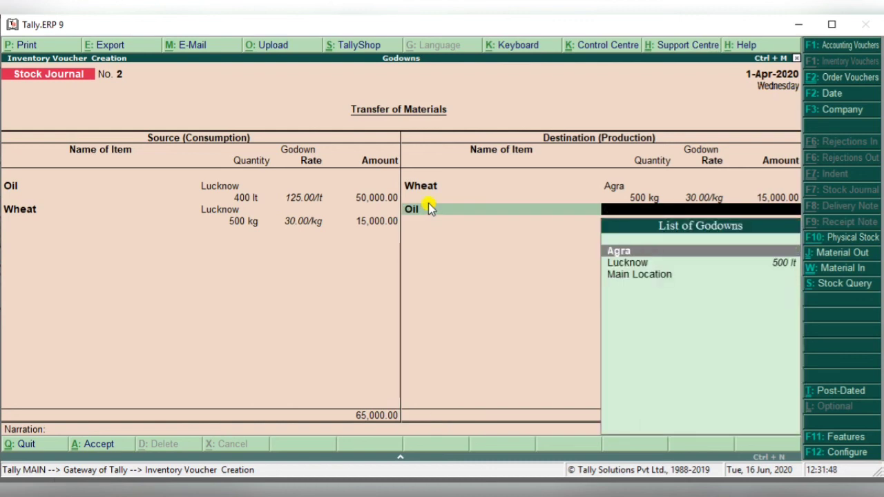
{"action": "key", "text": "Down"}
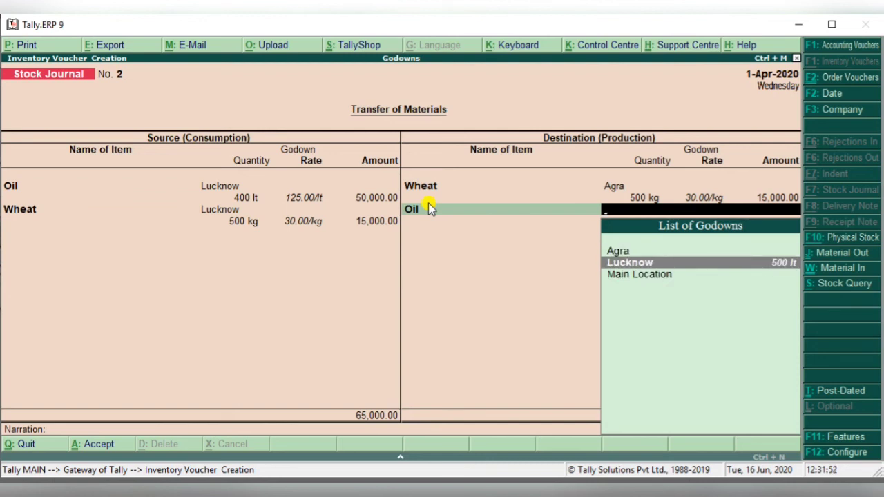
{"action": "key", "text": "Up"}
{"action": "key", "text": "Return"}
{"action": "type", "text": "400"}
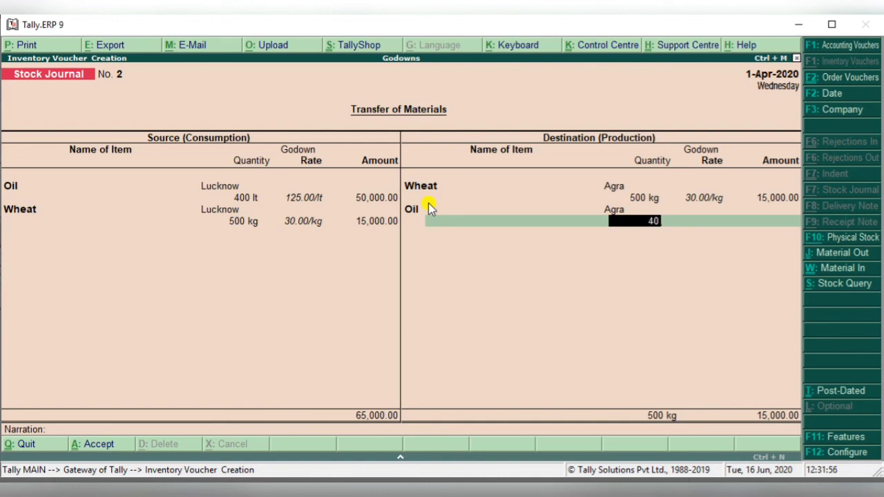
{"action": "key", "text": "Return"}
{"action": "key", "text": "Return"}
{"action": "key", "text": "Return"}
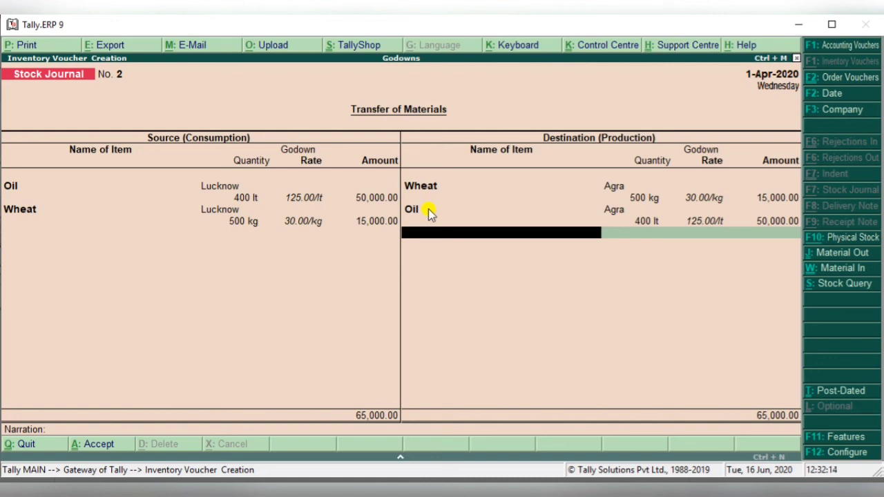
End the destination list, save stock journal No. 2 without a narration and leave voucher entry
{"action": "key", "text": "Return"}
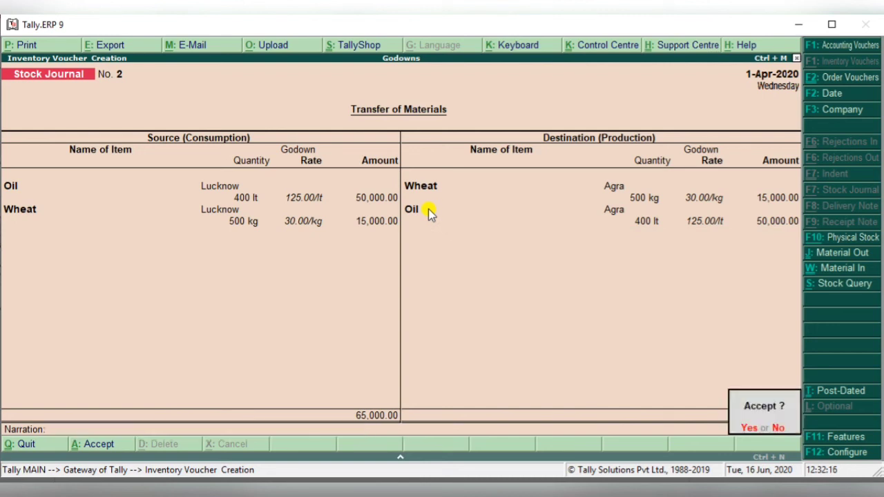
{"action": "key", "text": "Return"}
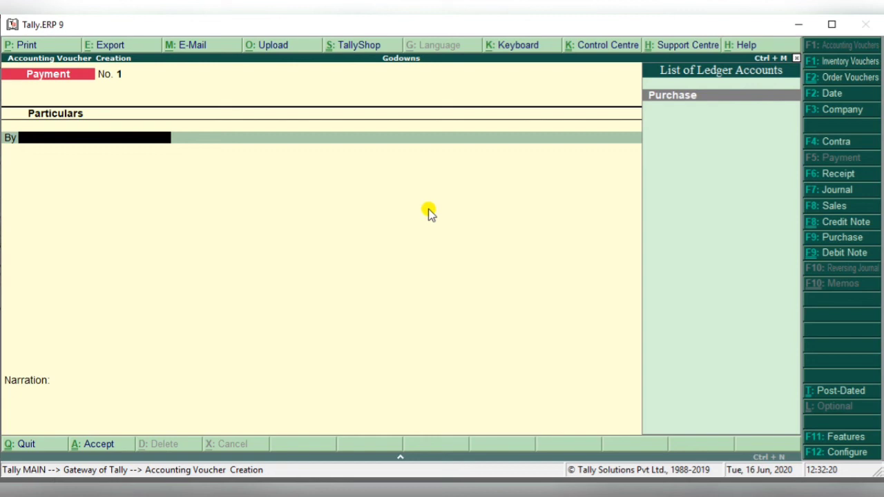
{"action": "key", "text": "Escape"}
{"action": "key", "text": "Return"}
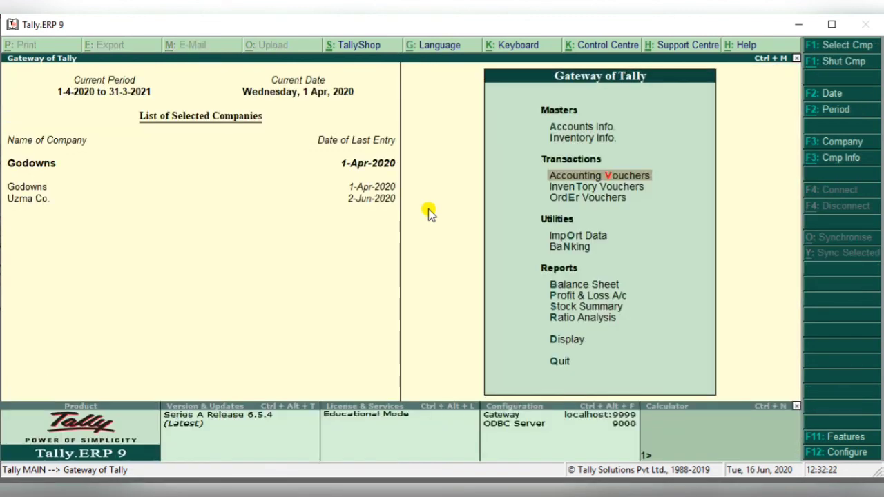
Review the Agra godown's closing stock item by item in the Godowns inventory statement and close its summary
{"action": "key", "text": "d"}
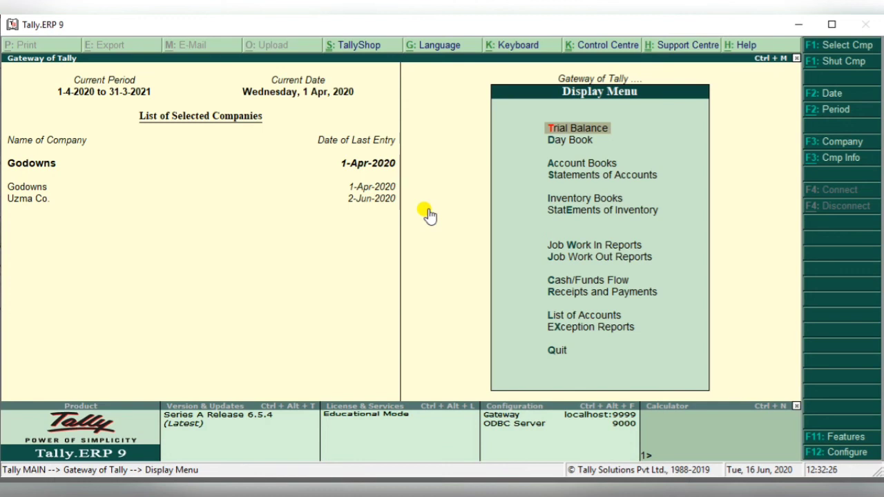
{"action": "key", "text": "Down"}
{"action": "key", "text": "Down"}
{"action": "key", "text": "Down"}
{"action": "key", "text": "Down"}
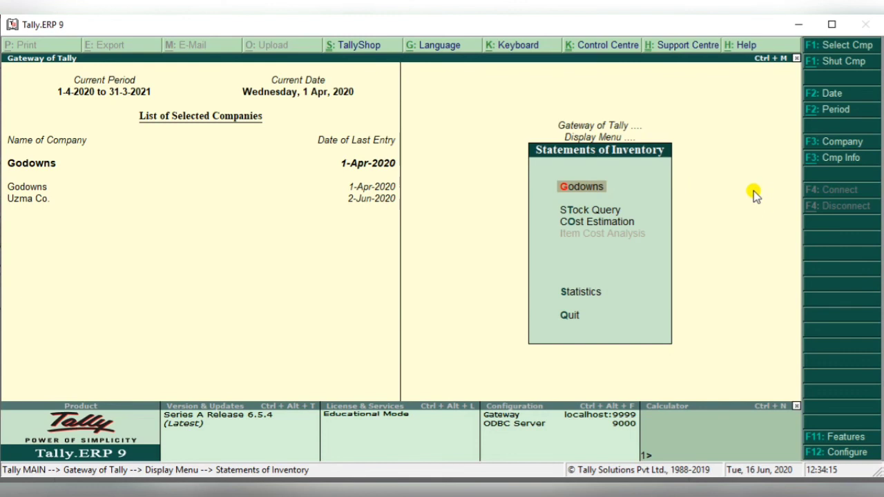
{"action": "key", "text": "Return"}
{"action": "key", "text": "Down"}
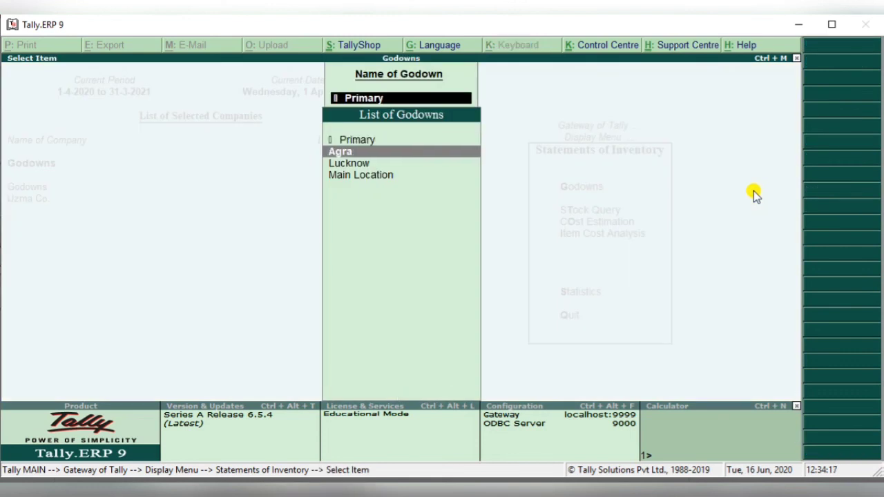
{"action": "key", "text": "Return"}
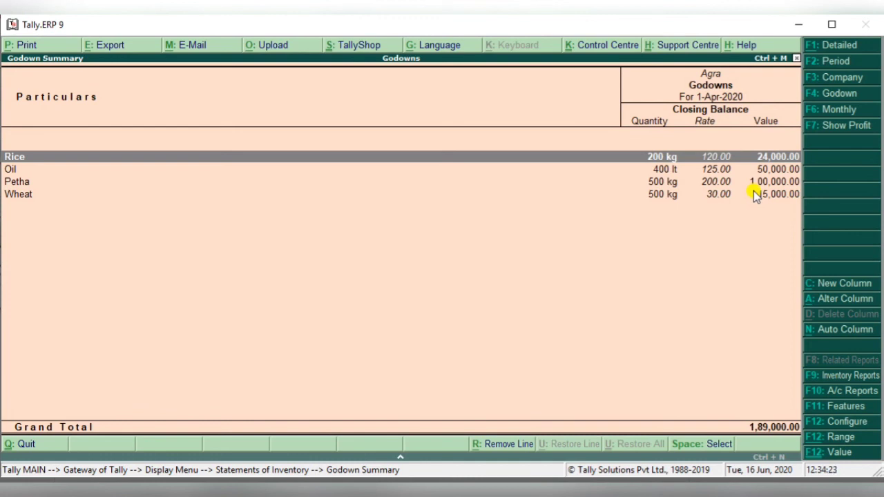
{"action": "key", "text": "Down"}
{"action": "key", "text": "Down"}
{"action": "key", "text": "Down"}
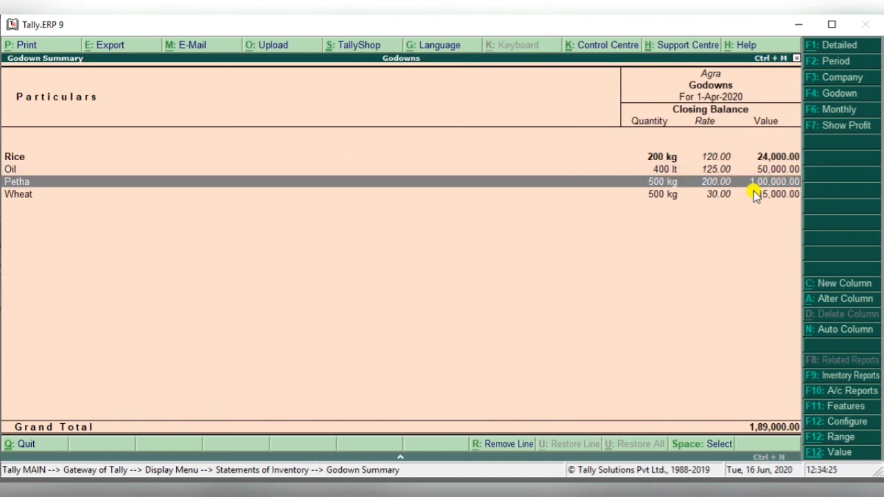
{"action": "key", "text": "Escape"}
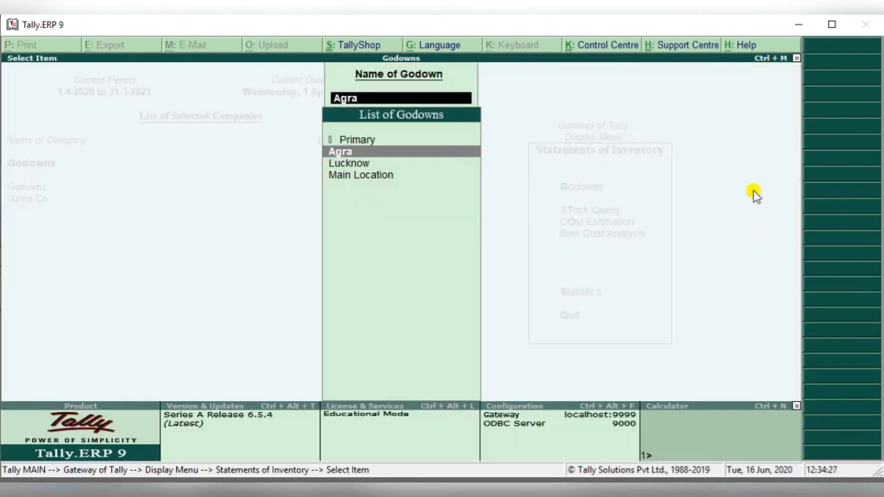
Open the Lucknow godown's summary and review its closing stock item by item down to Wheat
{"action": "key", "text": "Down"}
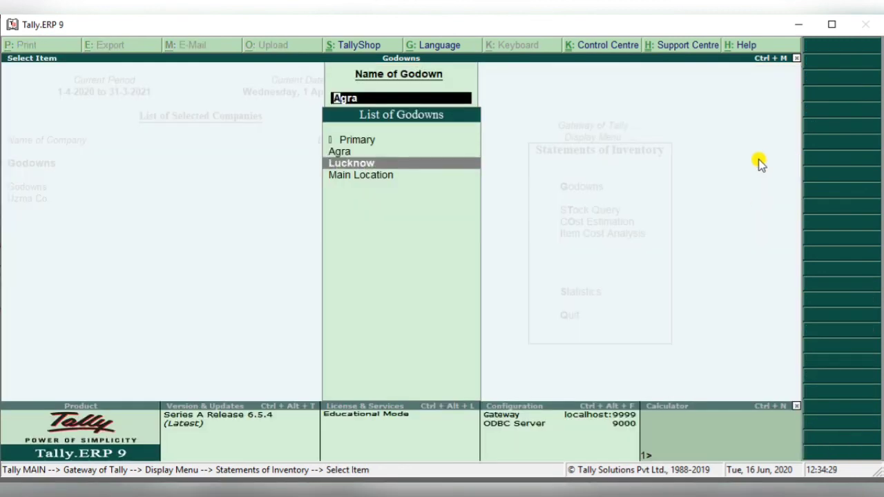
{"action": "key", "text": "Return"}
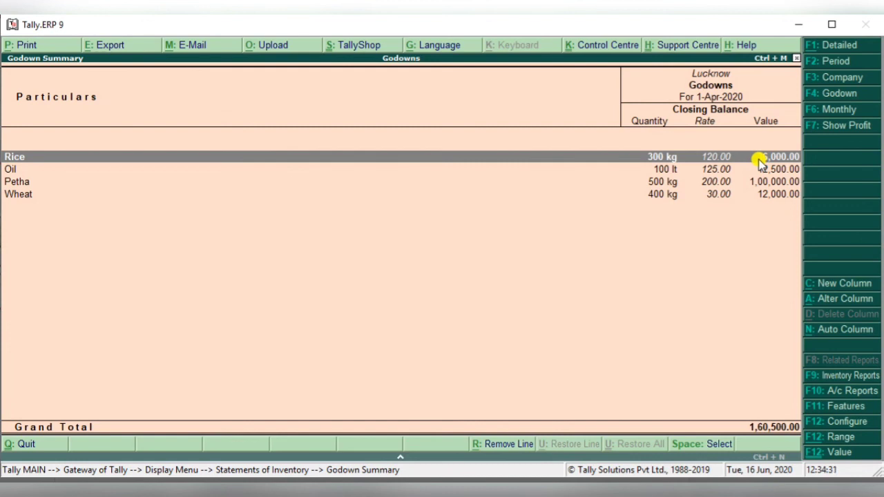
{"action": "key", "text": "Down"}
{"action": "key", "text": "Down"}
{"action": "key", "text": "Down"}
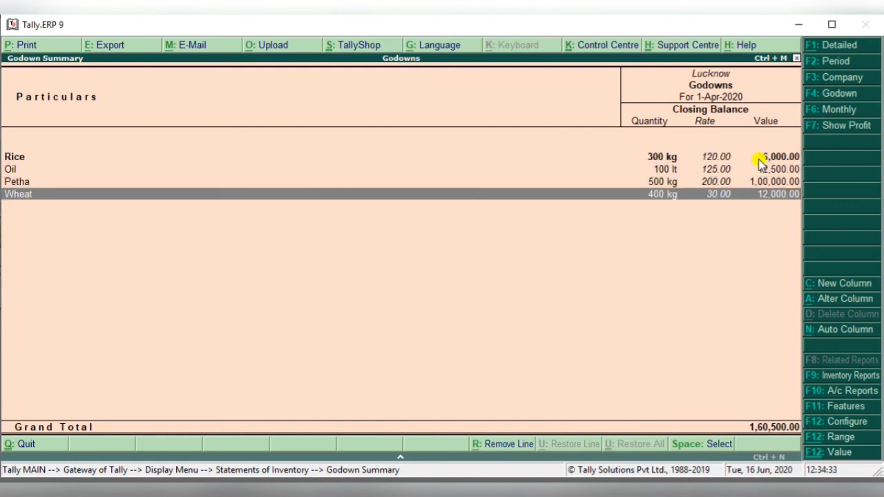
Inspect Wheat's April vouchers for the Lucknow godown, including Purchase voucher No. 2, and return to the godown selection
{"action": "key", "text": "Return"}
{"action": "key", "text": "Return"}
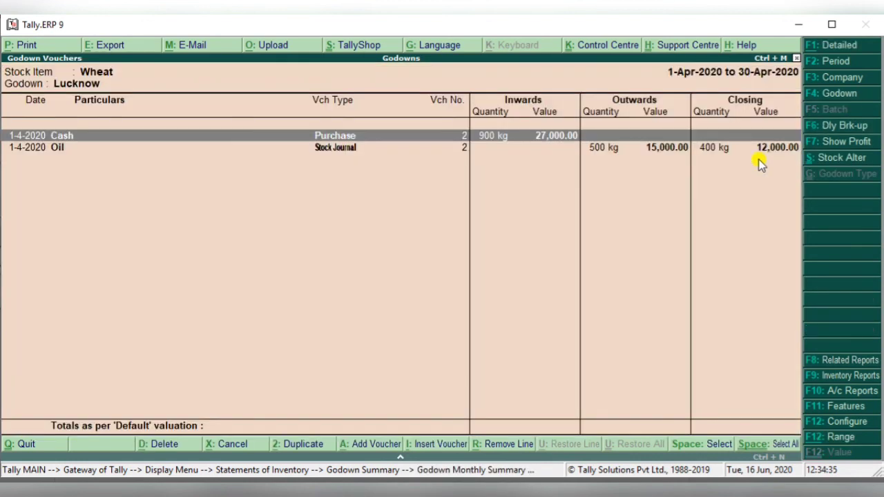
{"action": "key", "text": "Return"}
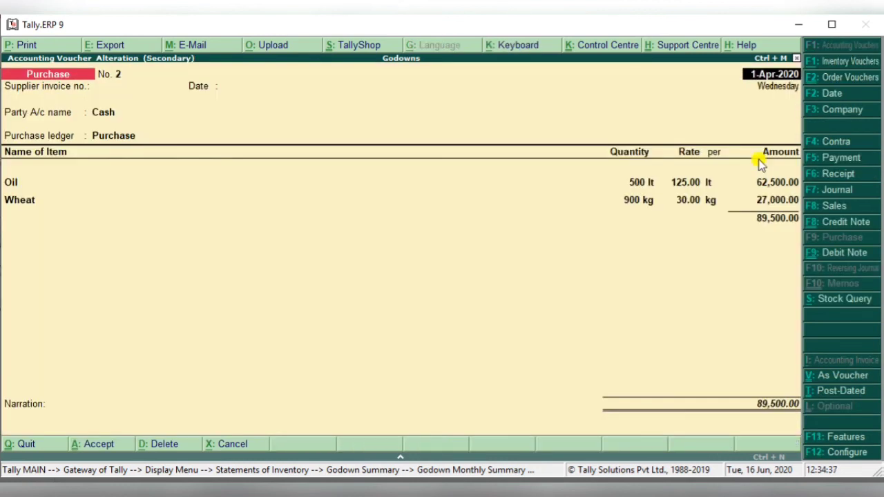
{"action": "key", "text": "Escape"}
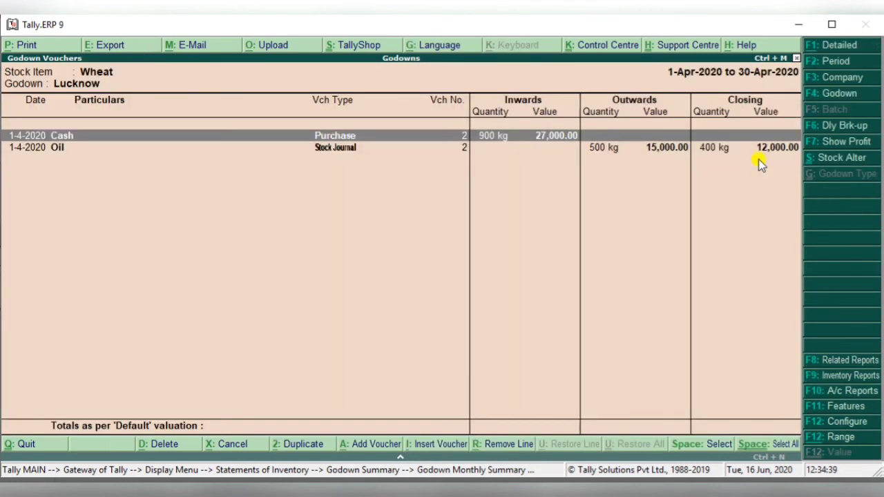
{"action": "key", "text": "Escape"}
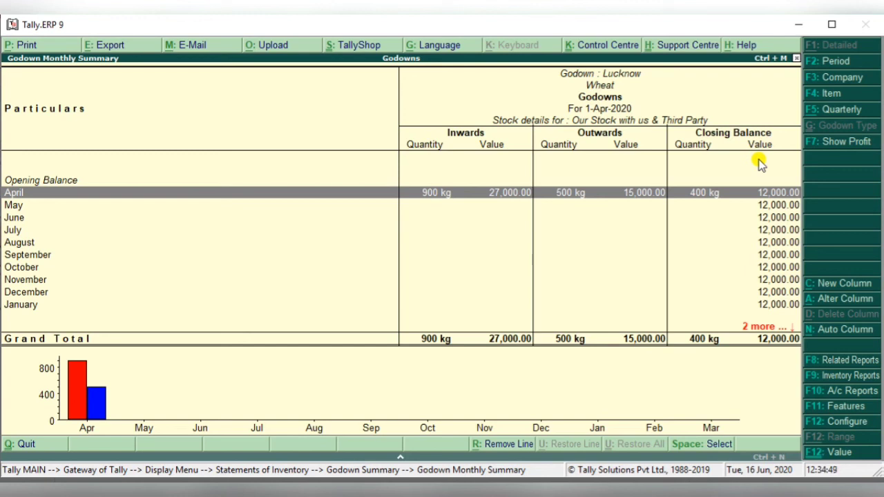
{"action": "key", "text": "Escape"}
{"action": "key", "text": "Escape"}
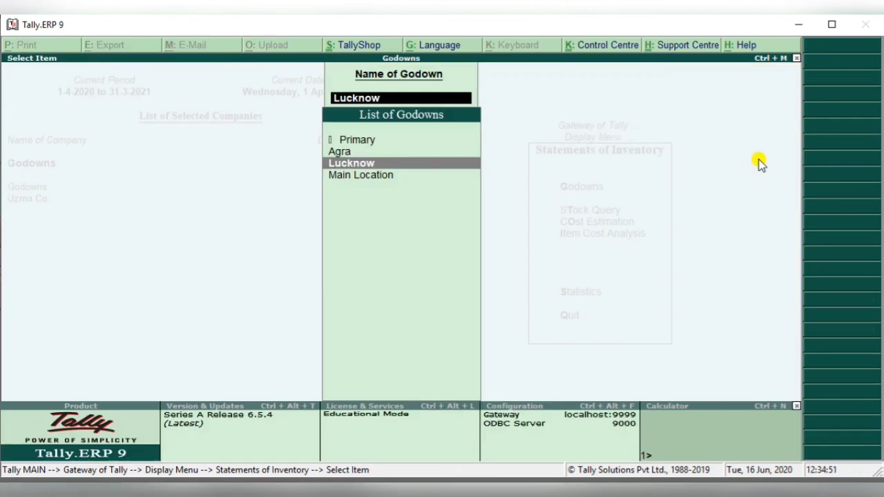
{"action": "key", "text": "Escape"}
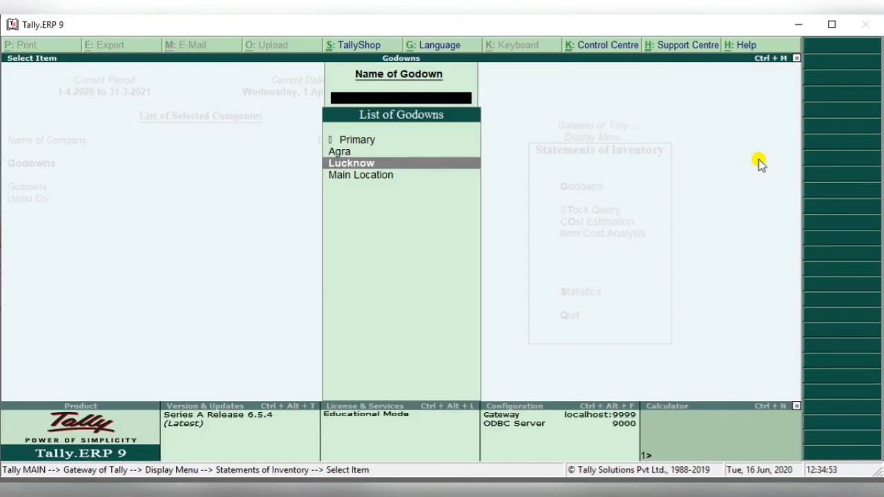